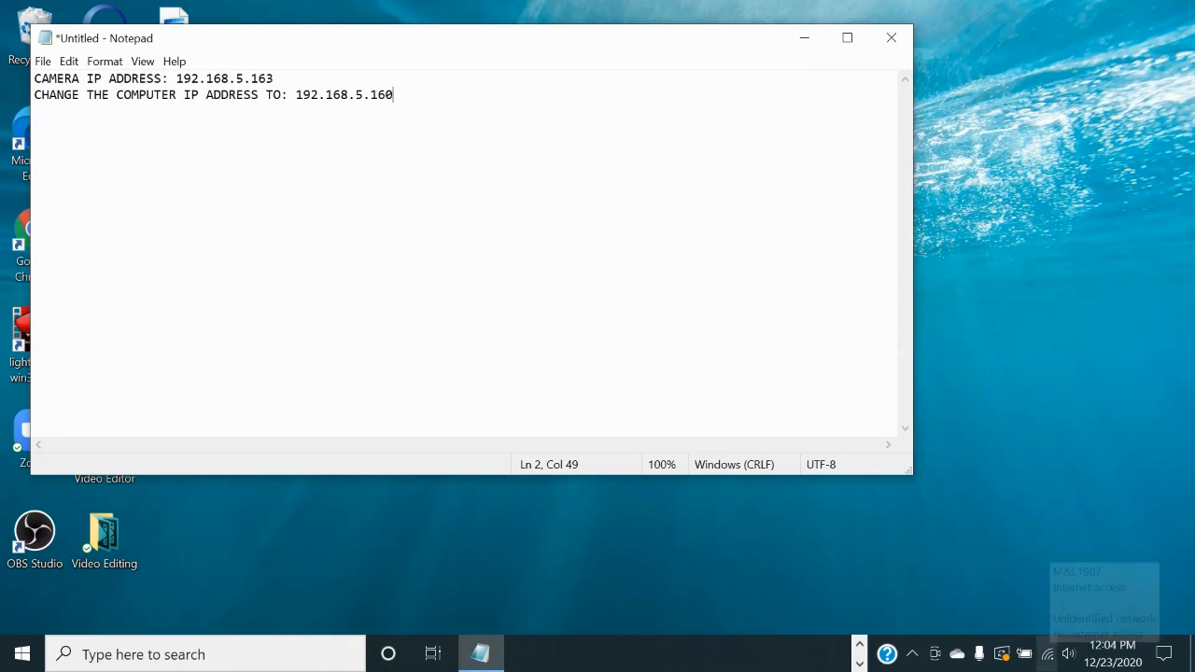
# Step: Bring up the network options menu from the system tray network icon
pyautogui.rightClick(1048, 653)
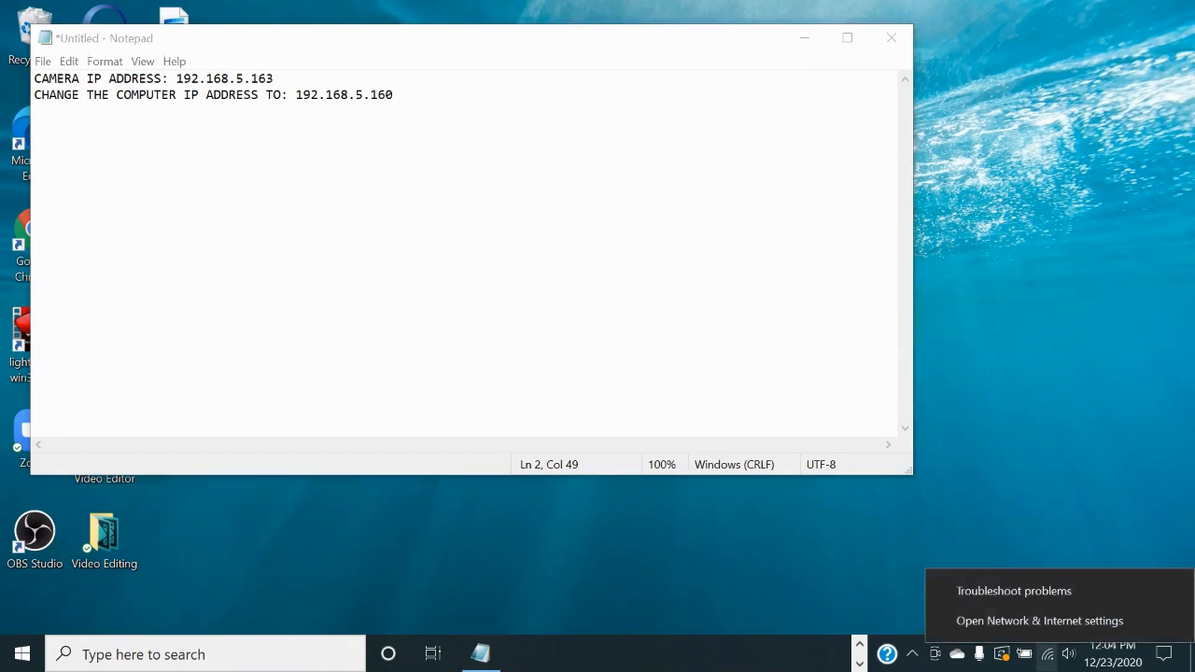
# Step: Go from Network & Internet settings to the Network and Sharing Center
pyautogui.click(1040, 621)
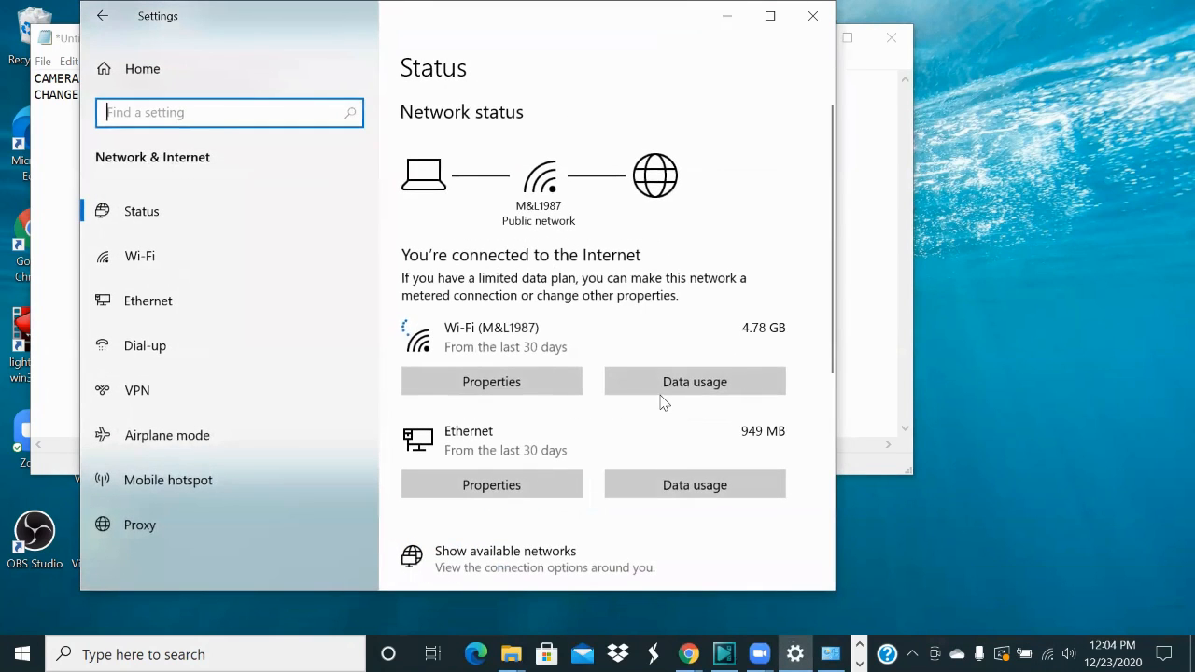
pyautogui.scroll(-4, 661, 399)
pyautogui.scroll(-2, 661, 402)
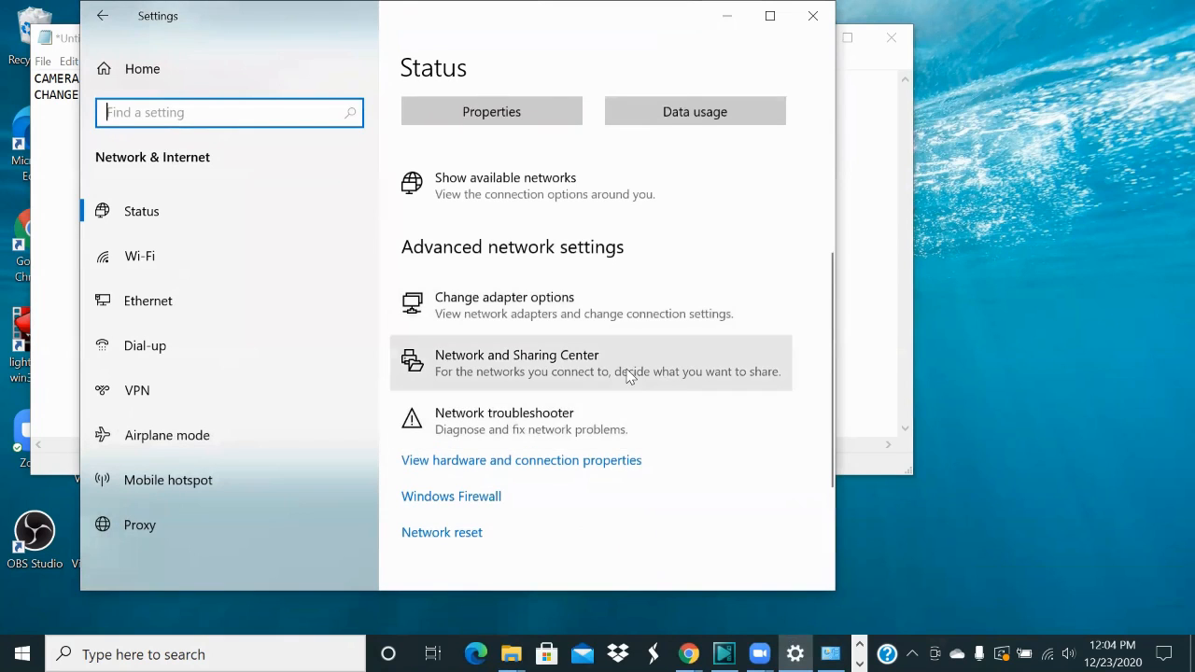
pyautogui.click(632, 371)
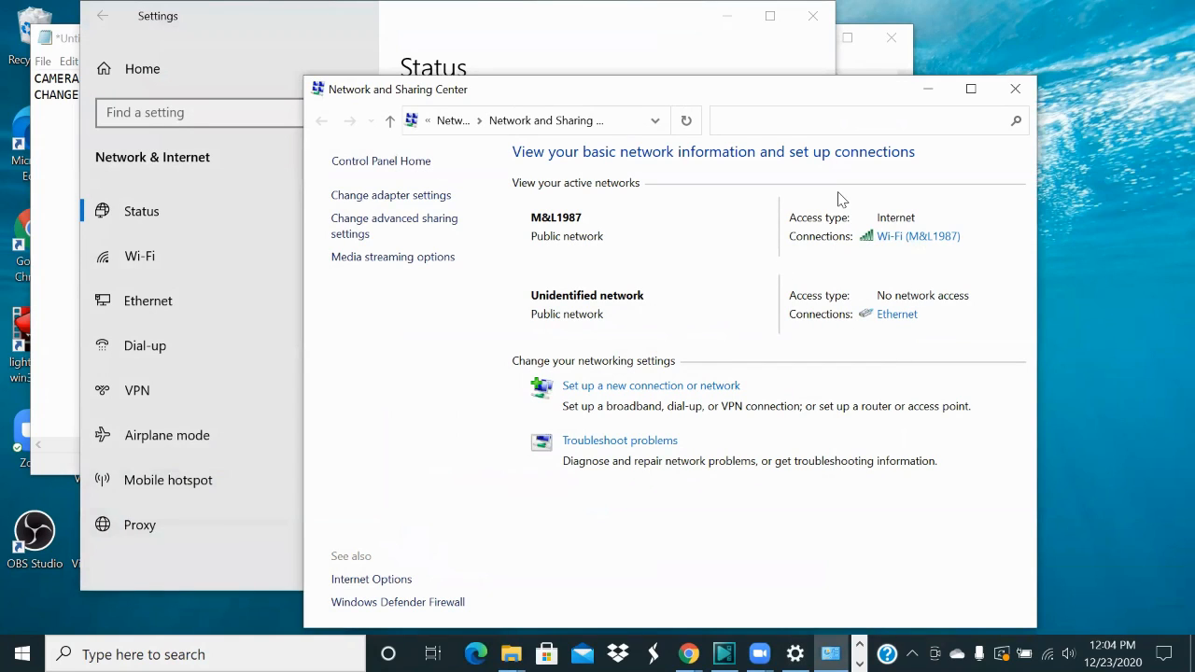
# Step: Open the Ethernet adapter's IPv4 properties and switch to a manually entered IP address
pyautogui.click(895, 316)
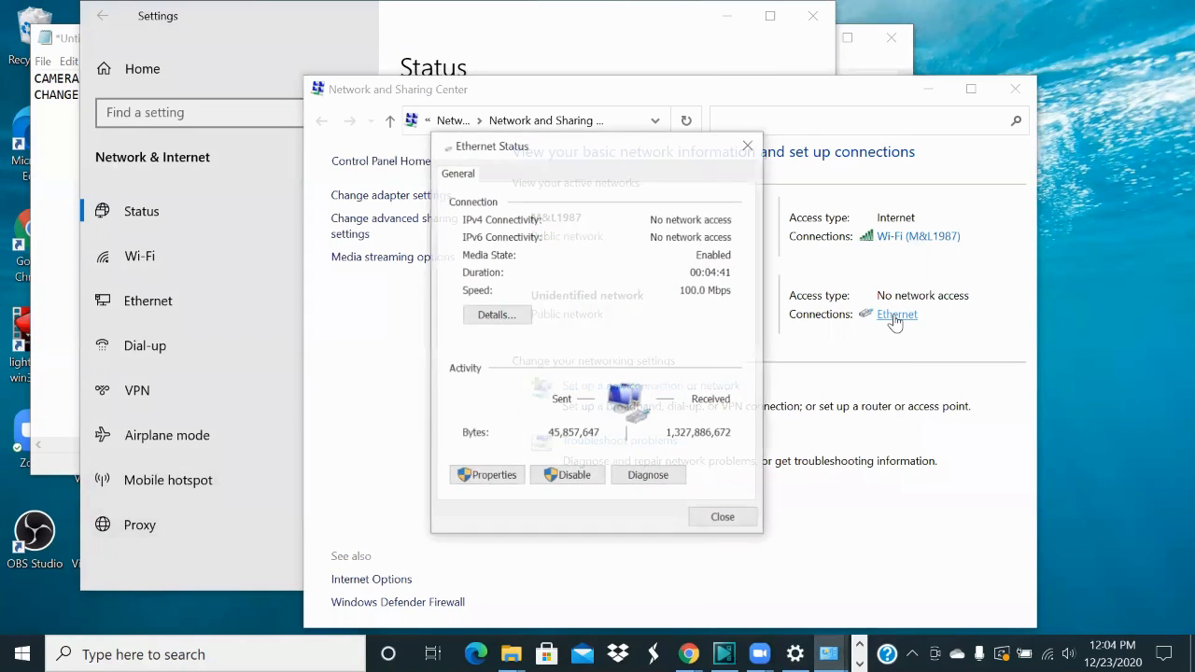
pyautogui.click(485, 476)
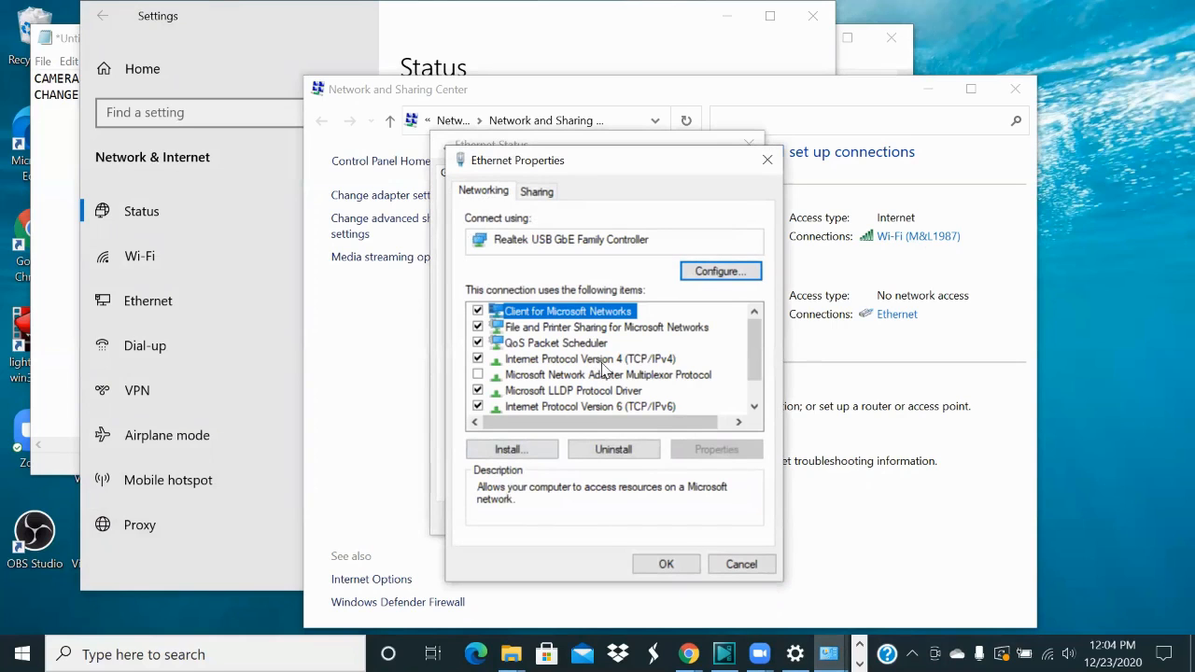
pyautogui.doubleClick(598, 360)
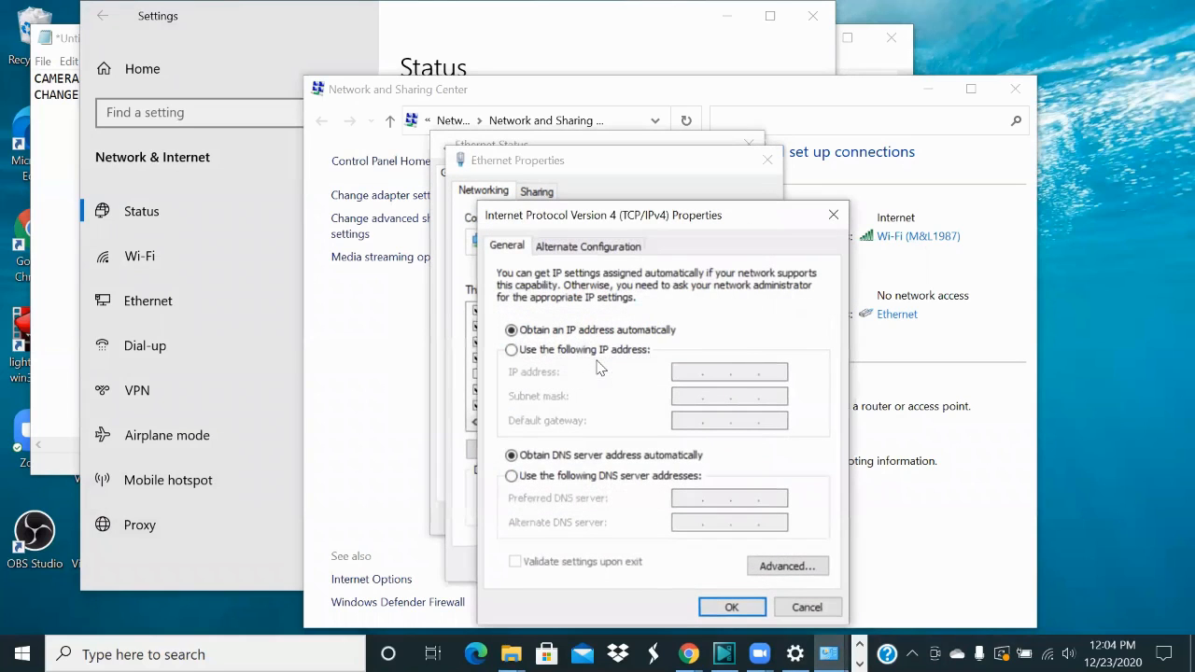
pyautogui.click(512, 351)
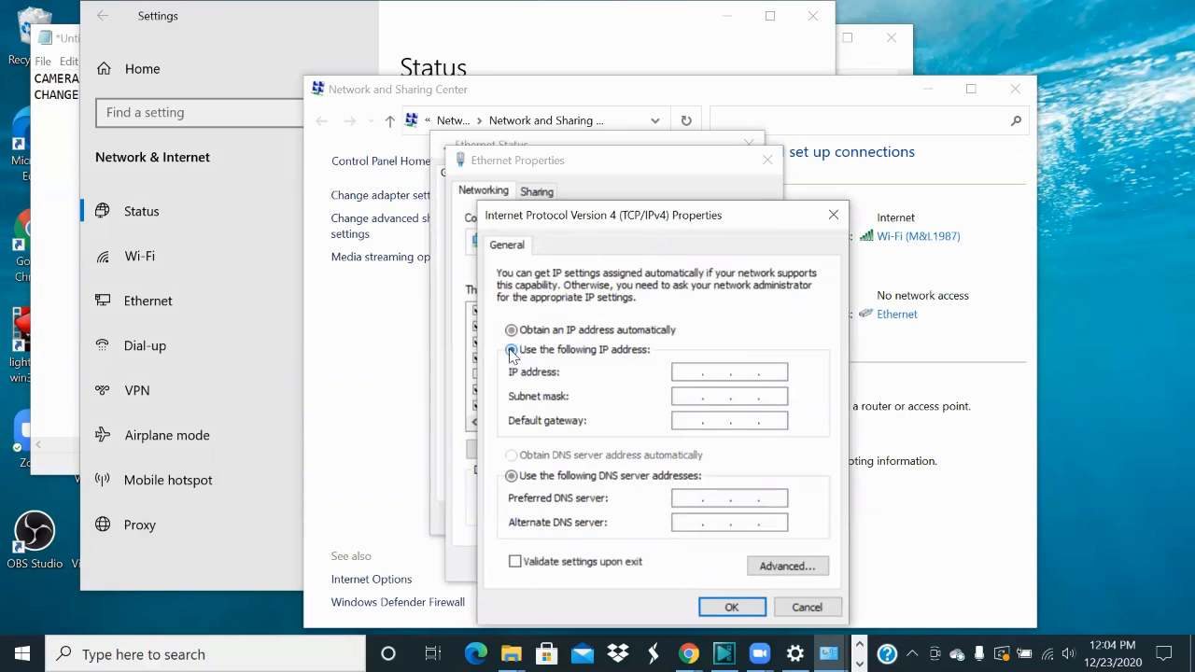
# Step: Enter 192.168.5.160 as the computer's IP address, checking the address notes
pyautogui.click(689, 373)
pyautogui.click(917, 89)
pyautogui.click(916, 90)
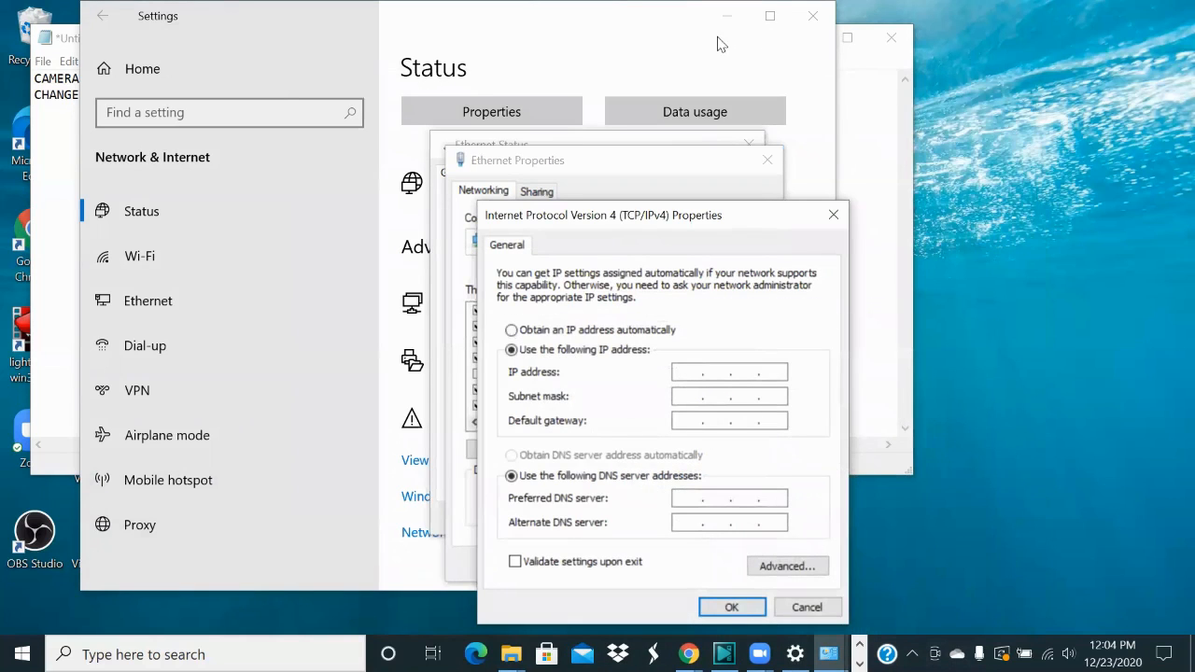
pyautogui.click(794, 65)
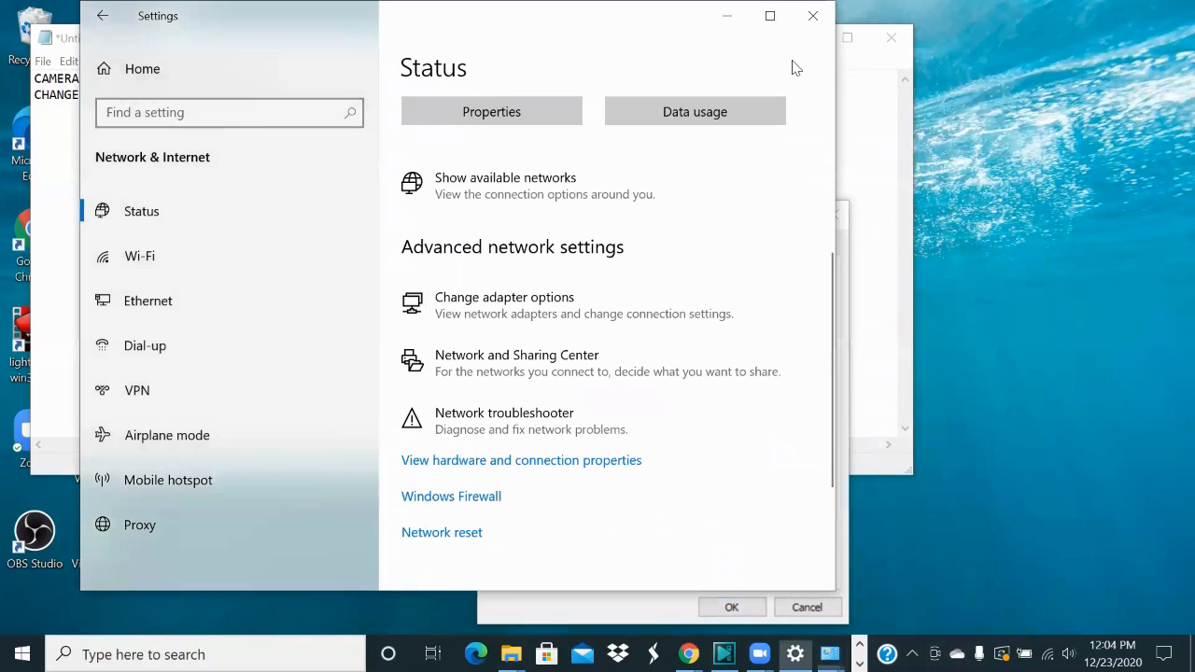
pyautogui.click(726, 28)
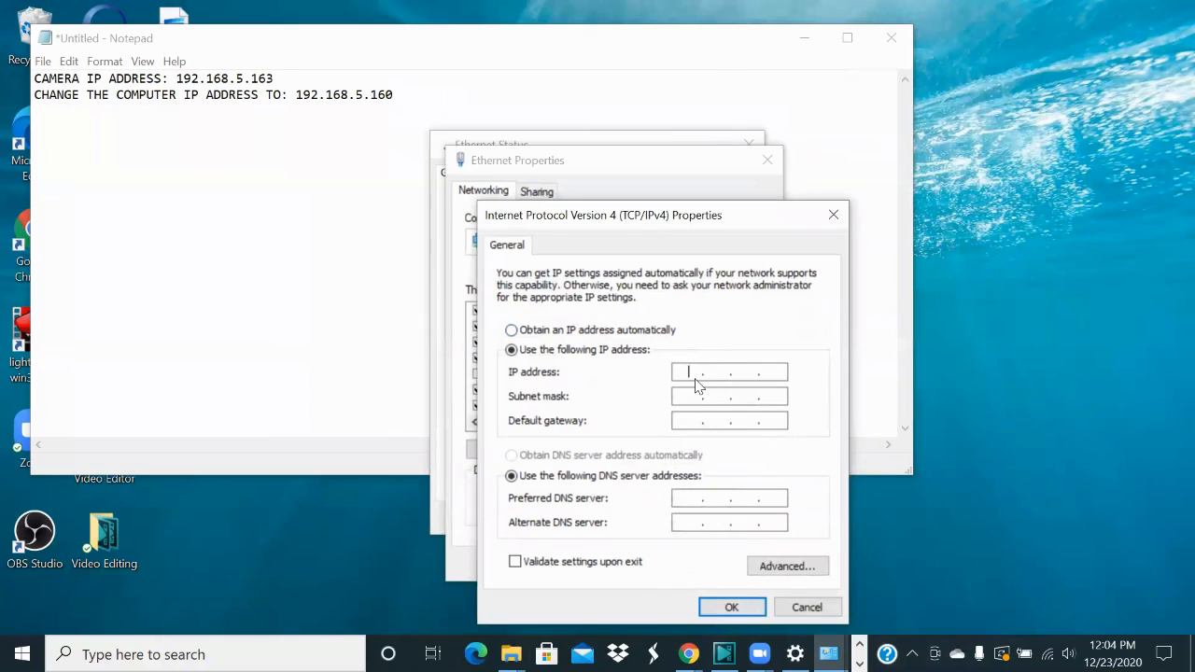
pyautogui.write('192.168.5.160')
# Step: Add subnet mask 255.255.255.0 and gateway 192.168.5.1, then apply and close all dialogs
pyautogui.click(708, 396)
pyautogui.click(697, 424)
pyautogui.write('192')
pyautogui.write('168')
pyautogui.write('5')
pyautogui.write('1')
pyautogui.click(735, 607)
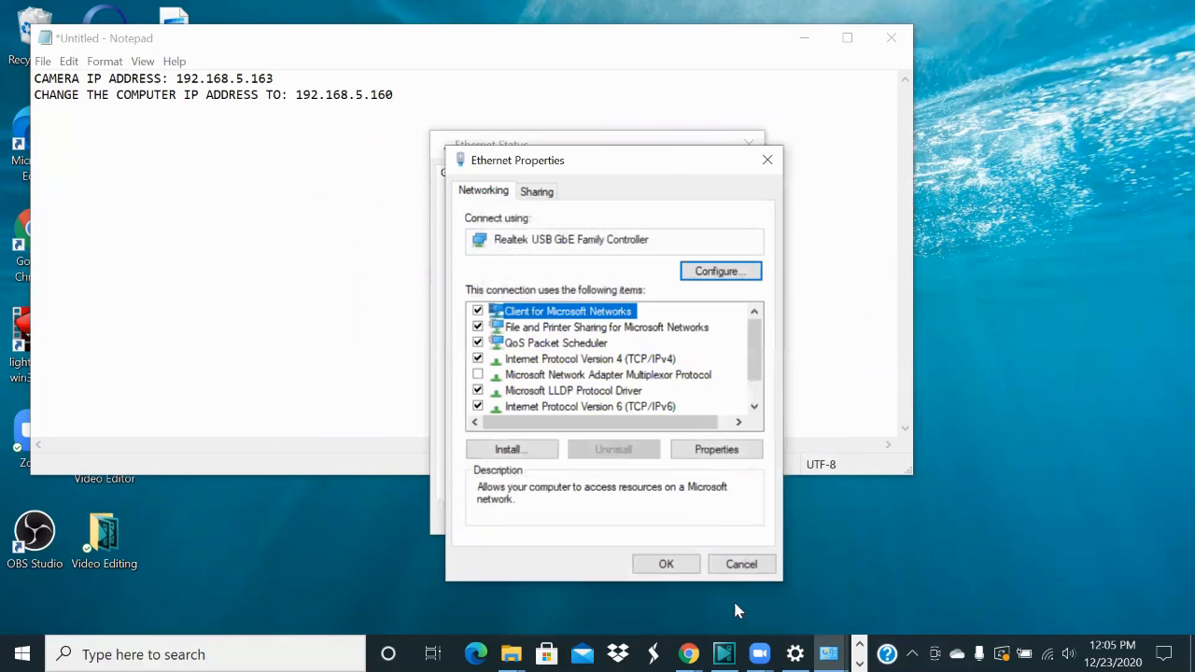
pyautogui.click(680, 563)
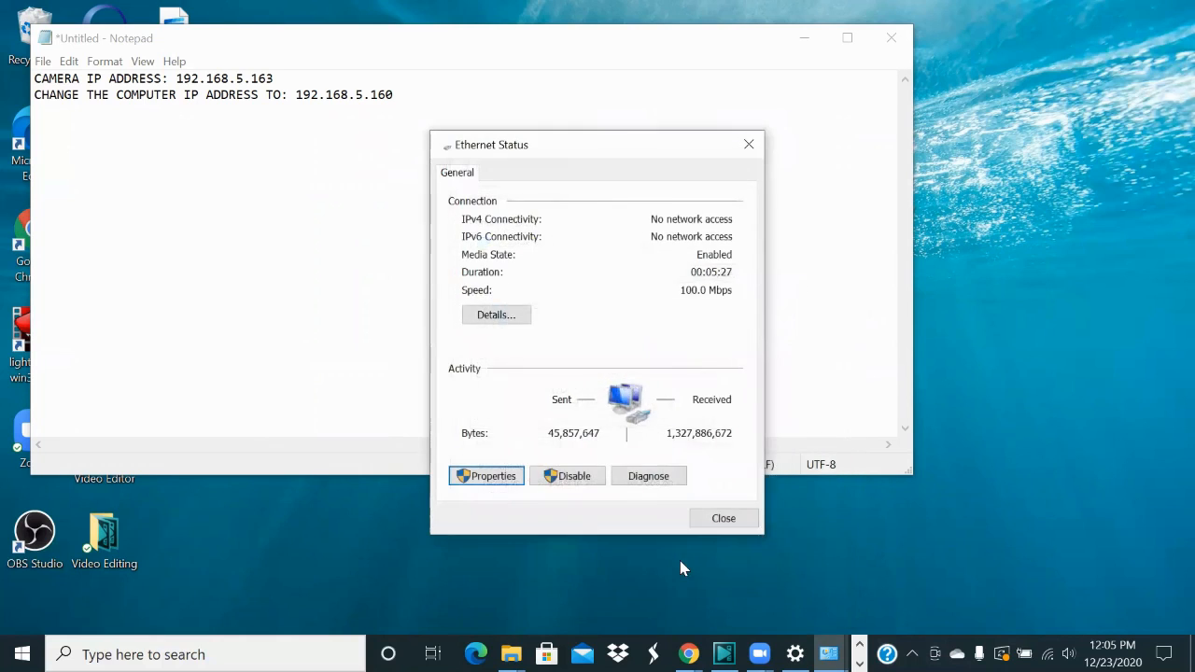
pyautogui.click(713, 519)
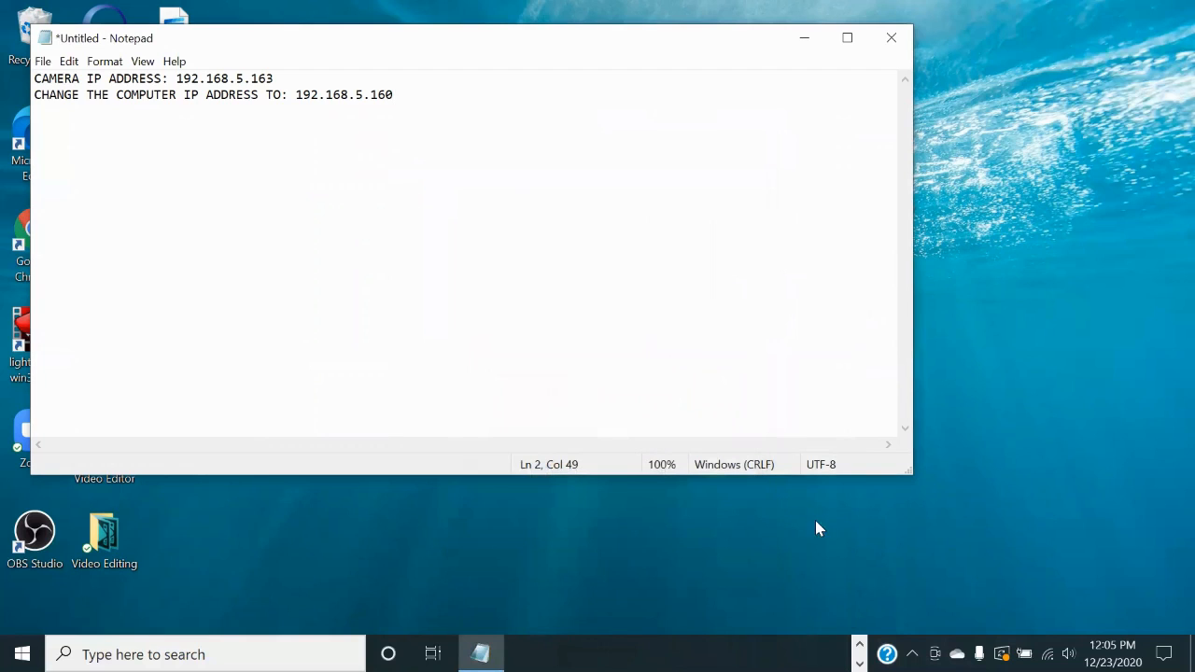
# Step: Load the camera's login page at 192.168.5.163 in the Chrome new tab
pyautogui.click(801, 45)
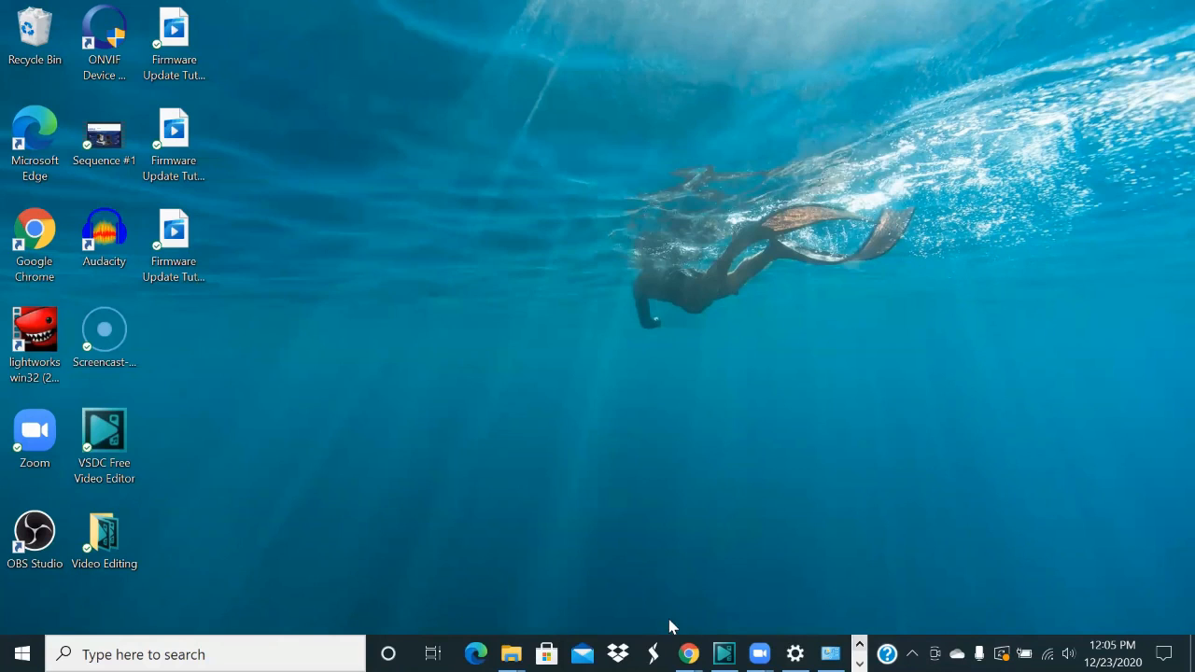
pyautogui.moveTo(687, 653)
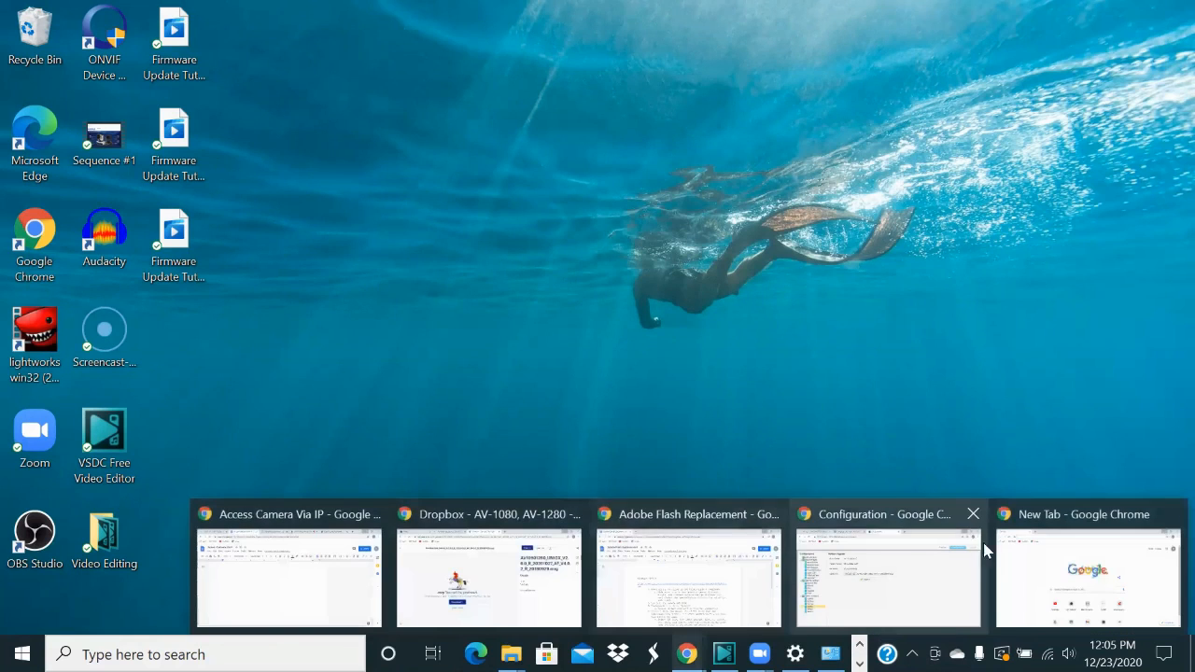
pyautogui.click(1017, 563)
pyautogui.click(248, 51)
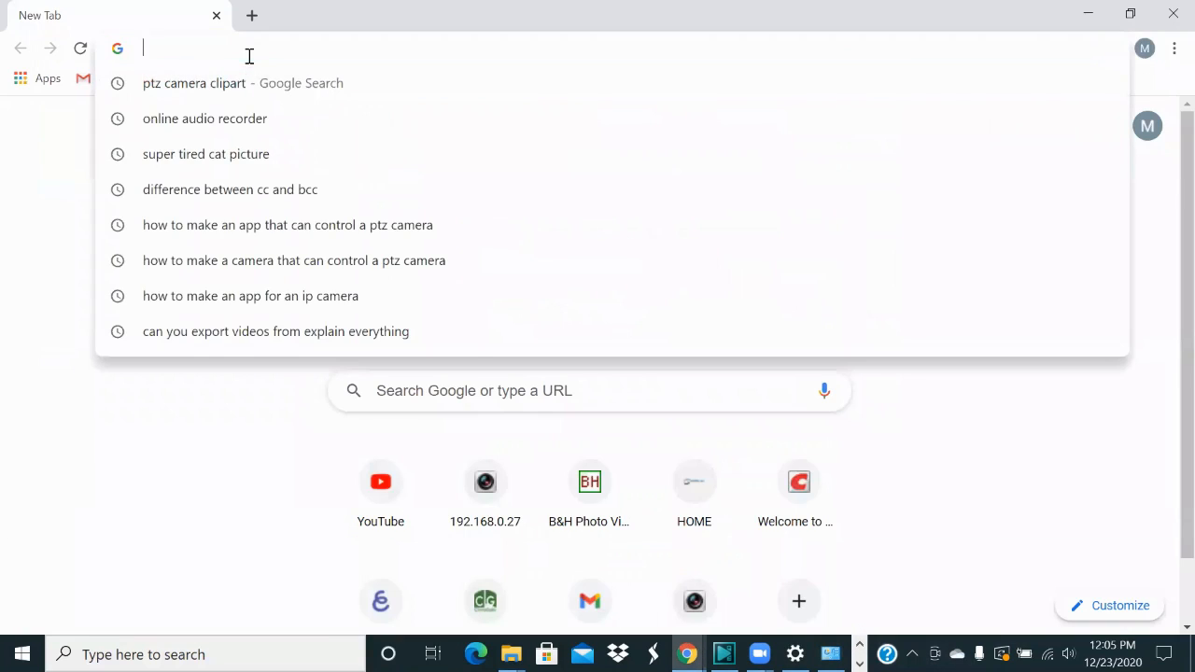
pyautogui.write('1')
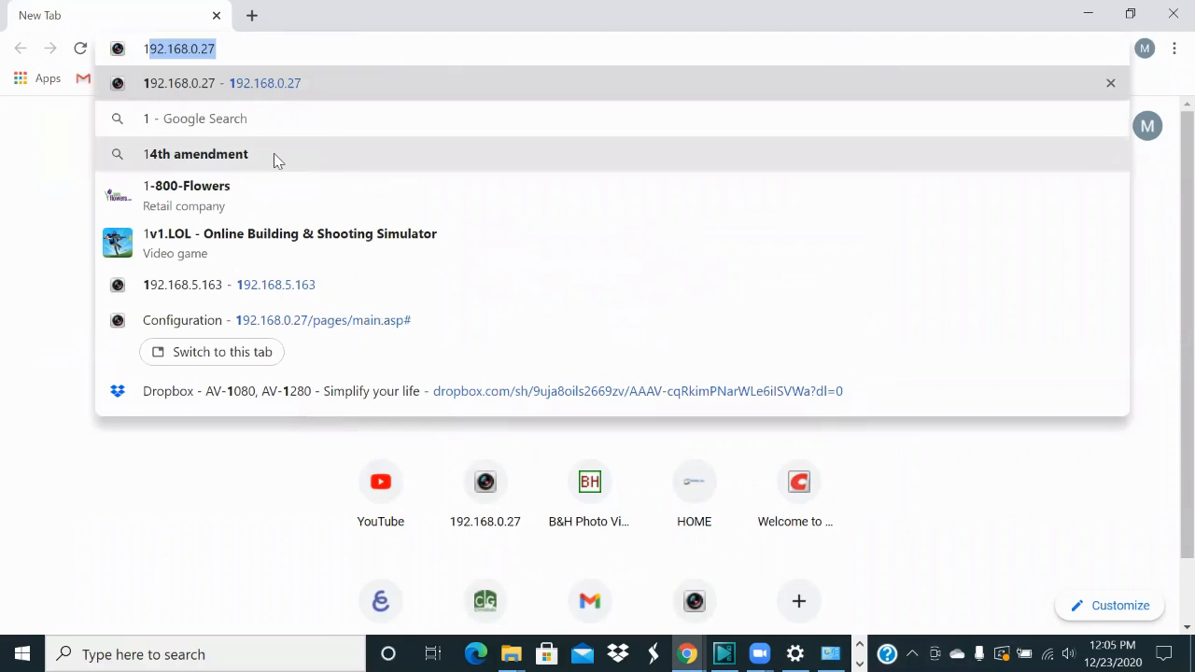
pyautogui.write('92')
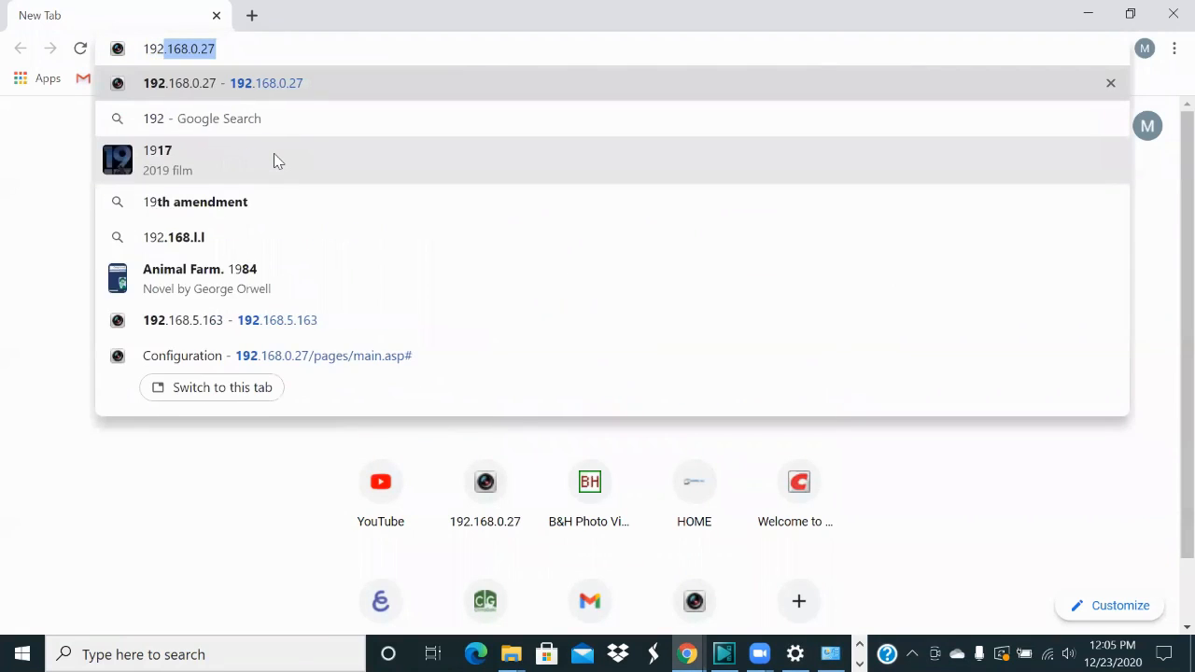
pyautogui.write('.168.5.')
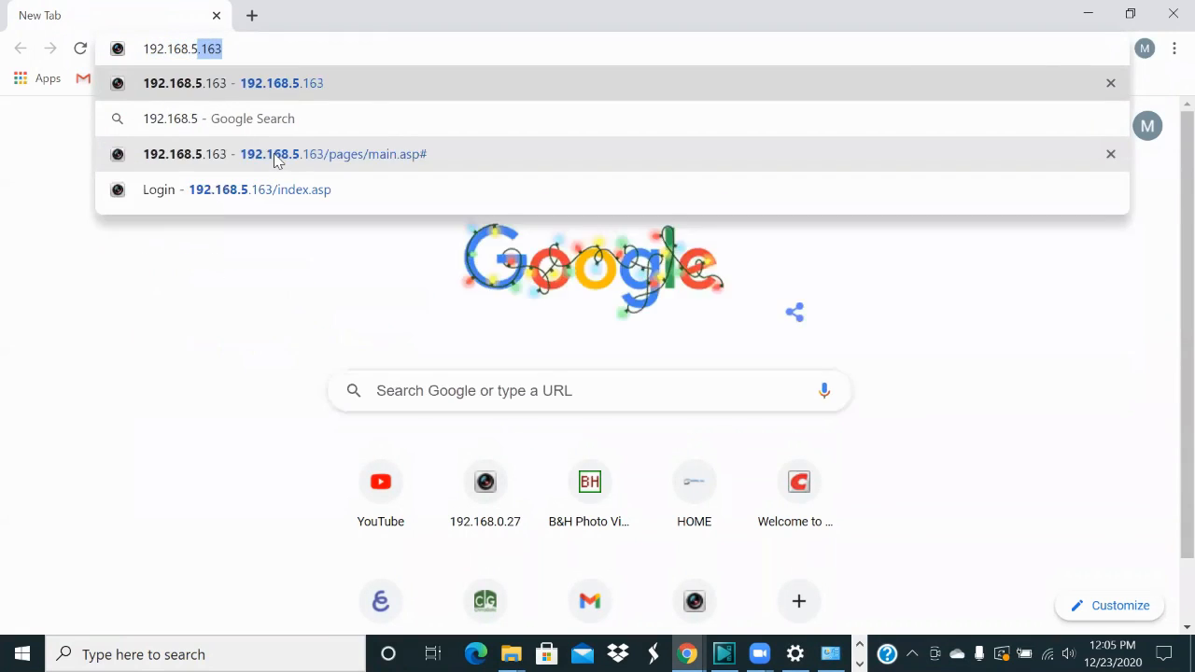
pyautogui.write('163')
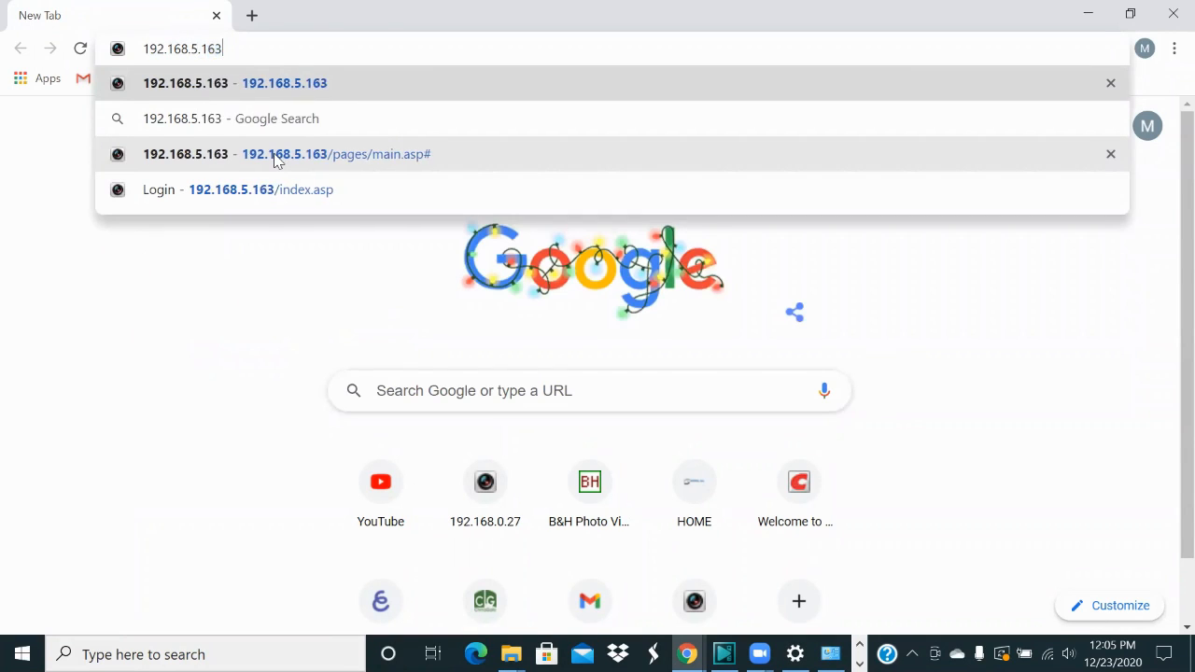
pyautogui.press('Return')
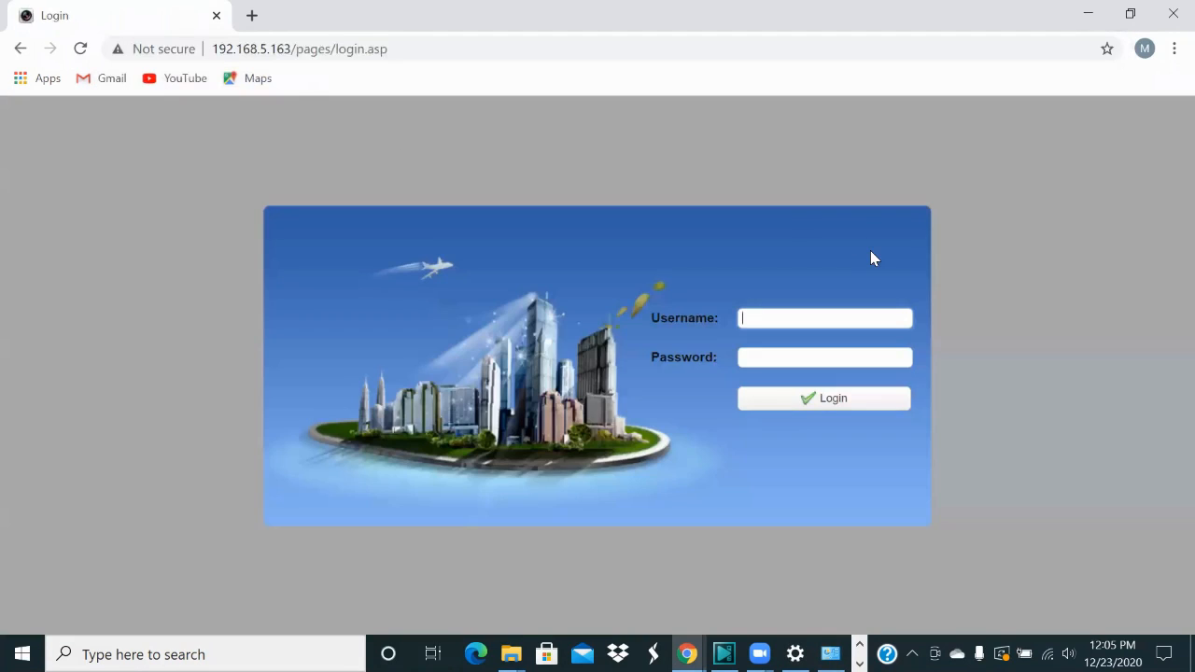
# Step: Sign in to the camera's web page with the admin account credentials
pyautogui.write('admin')
pyautogui.press('Tab')
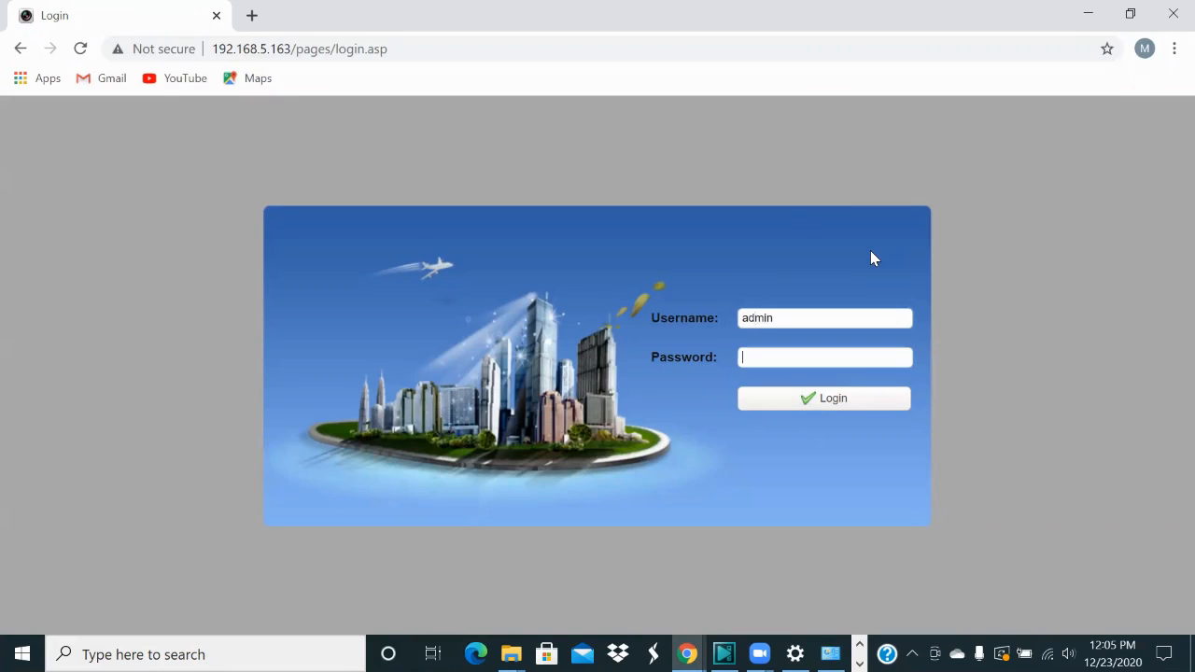
pyautogui.write('admin')
pyautogui.press('Return')
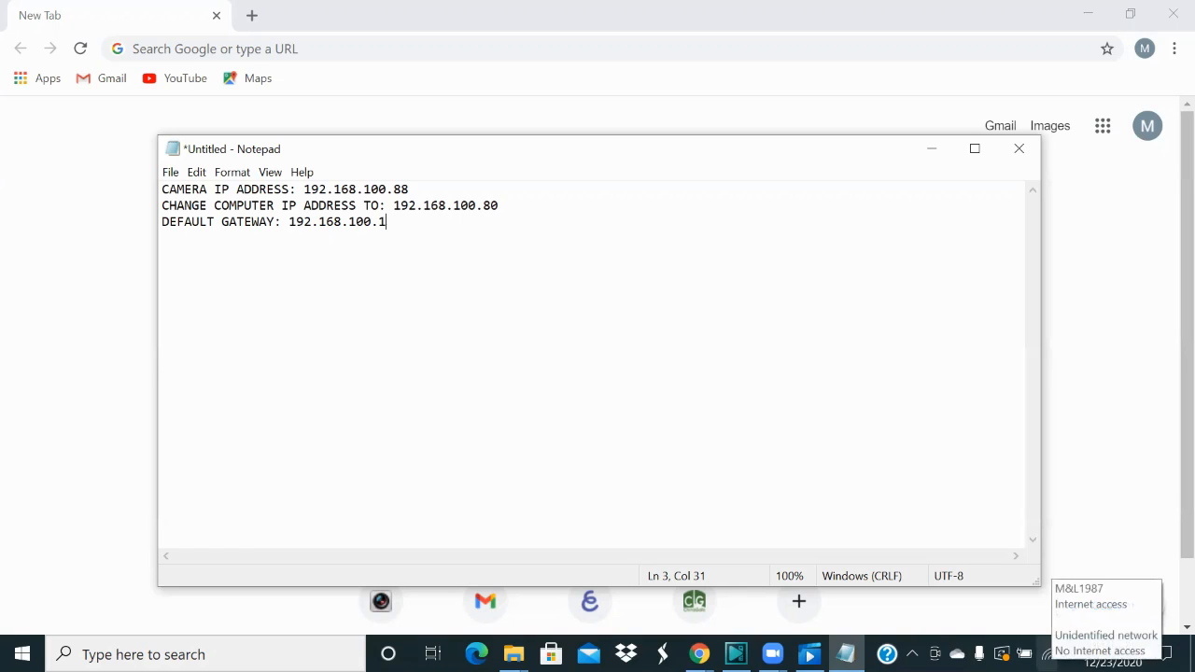
# Step: Reopen the Network and Sharing Center through the tray icon's Network & Internet settings
pyautogui.rightClick(1047, 654)
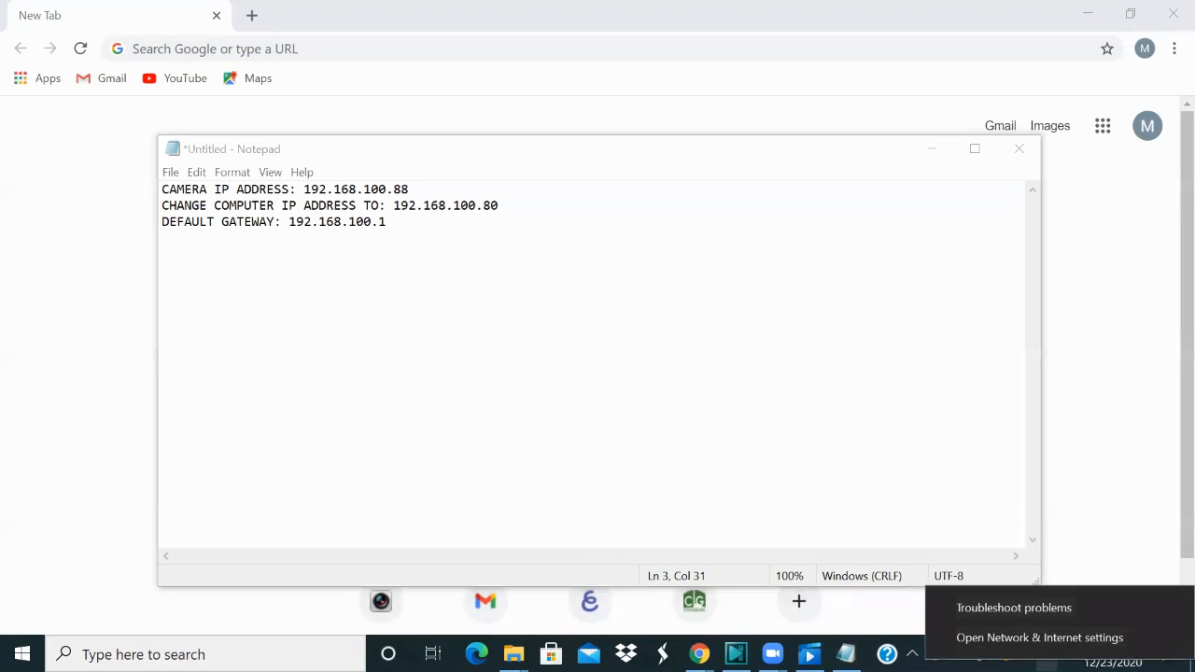
pyautogui.click(1042, 639)
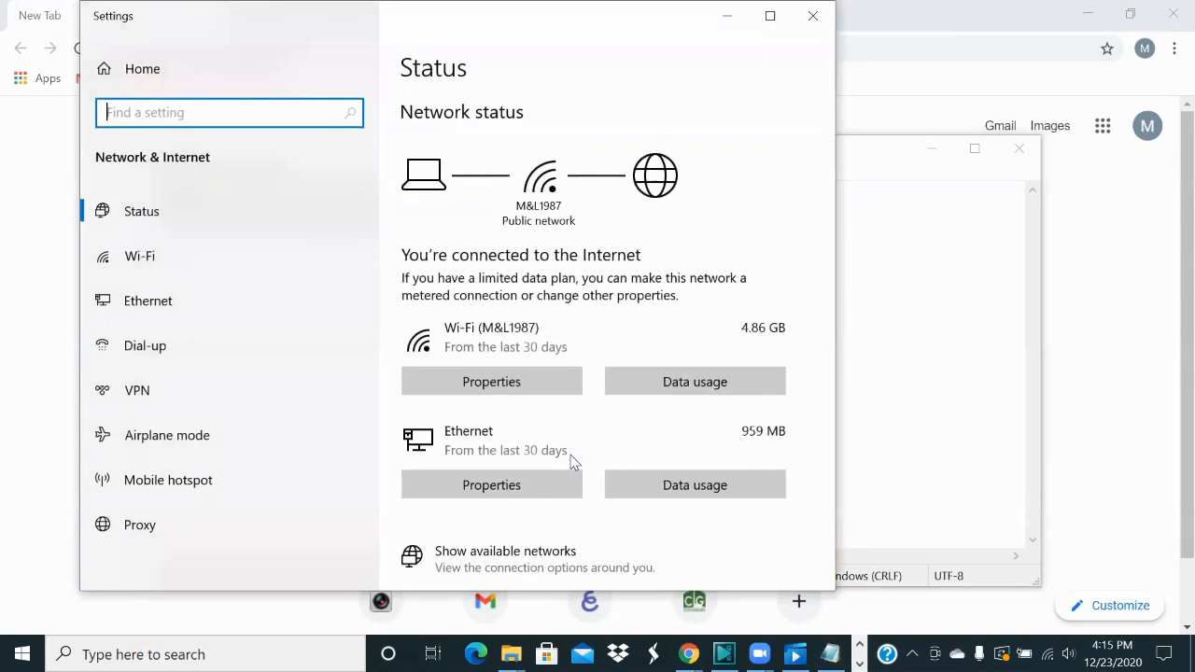
pyautogui.scroll(-5, 572, 462)
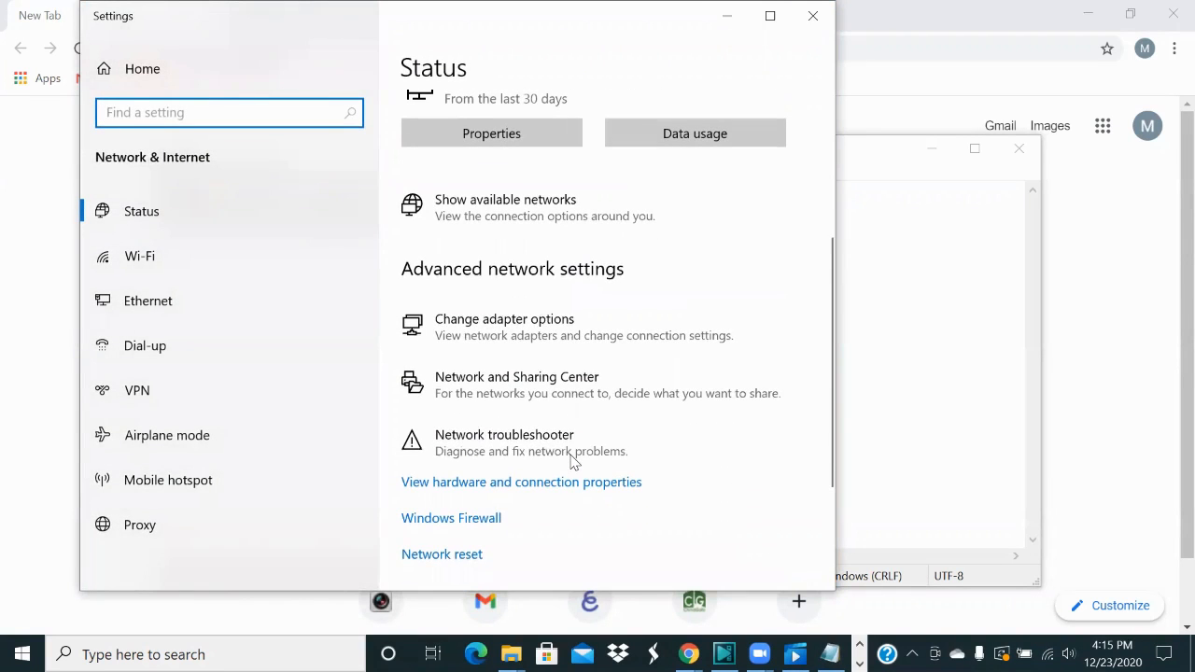
pyautogui.click(594, 383)
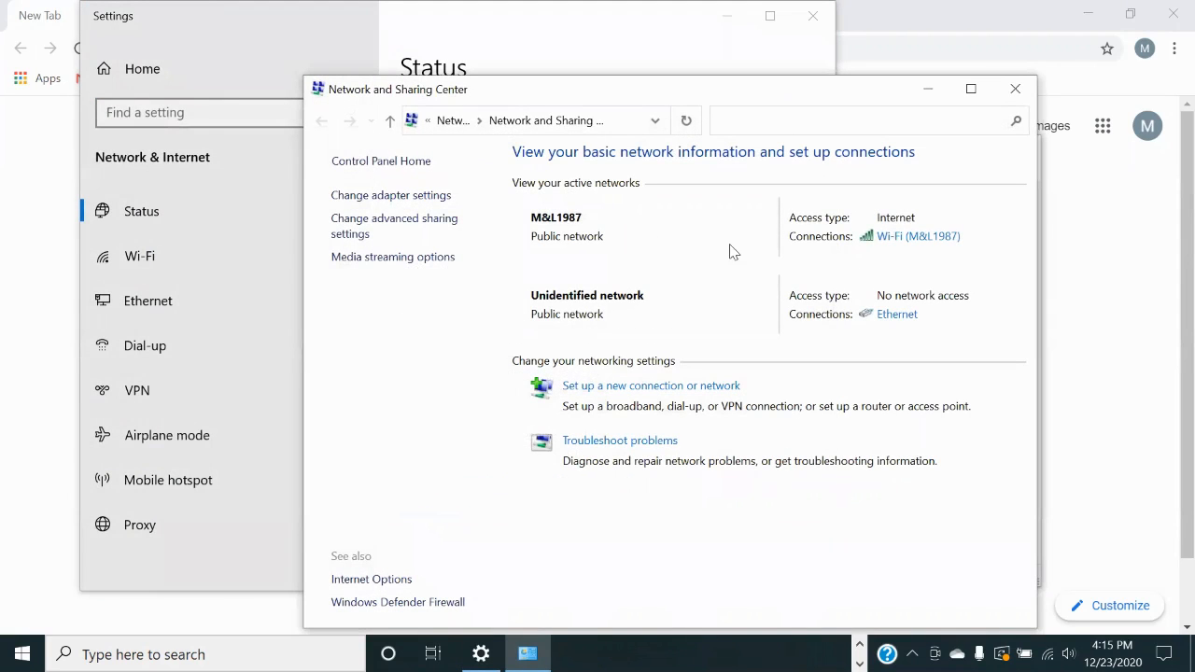
# Step: Open the Ethernet connection's Properties from its status window
pyautogui.click(894, 315)
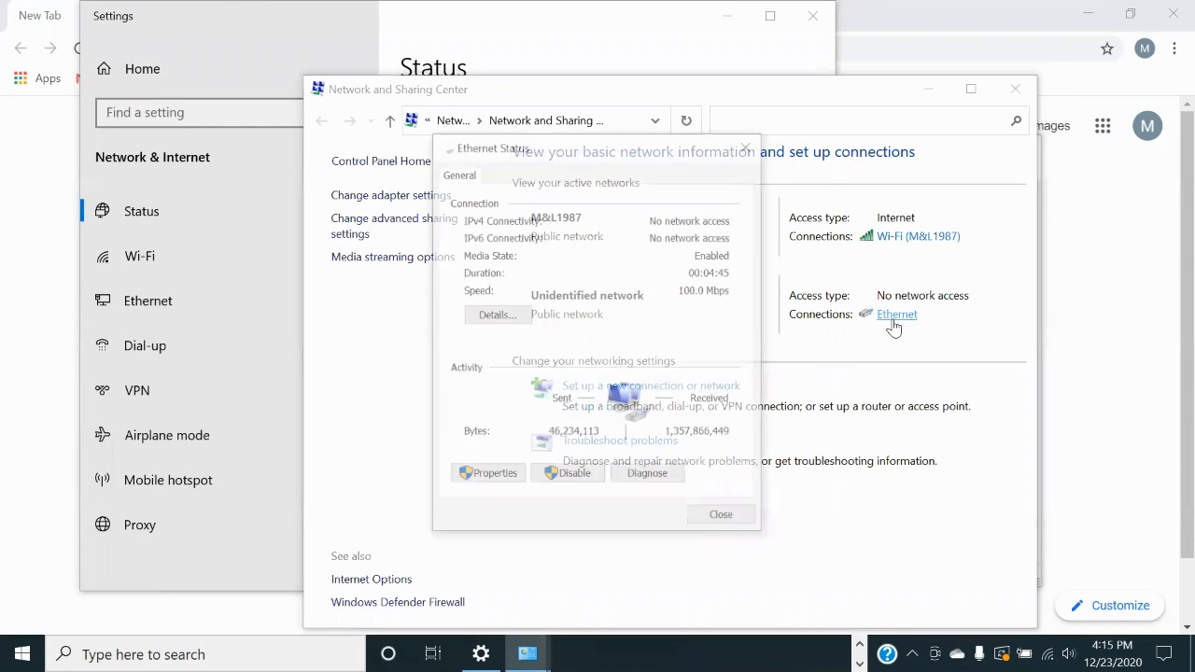
pyautogui.click(490, 476)
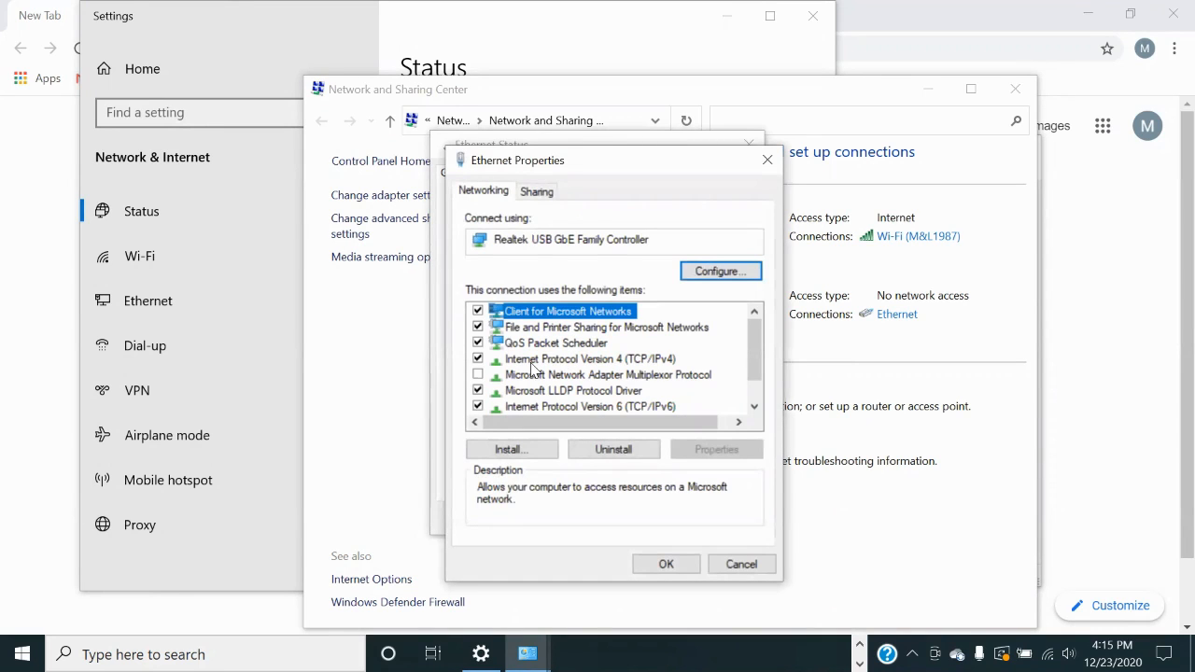
# Step: Switch Ethernet IPv4 to a manual address and enter 192.168.100.80
pyautogui.doubleClick(535, 360)
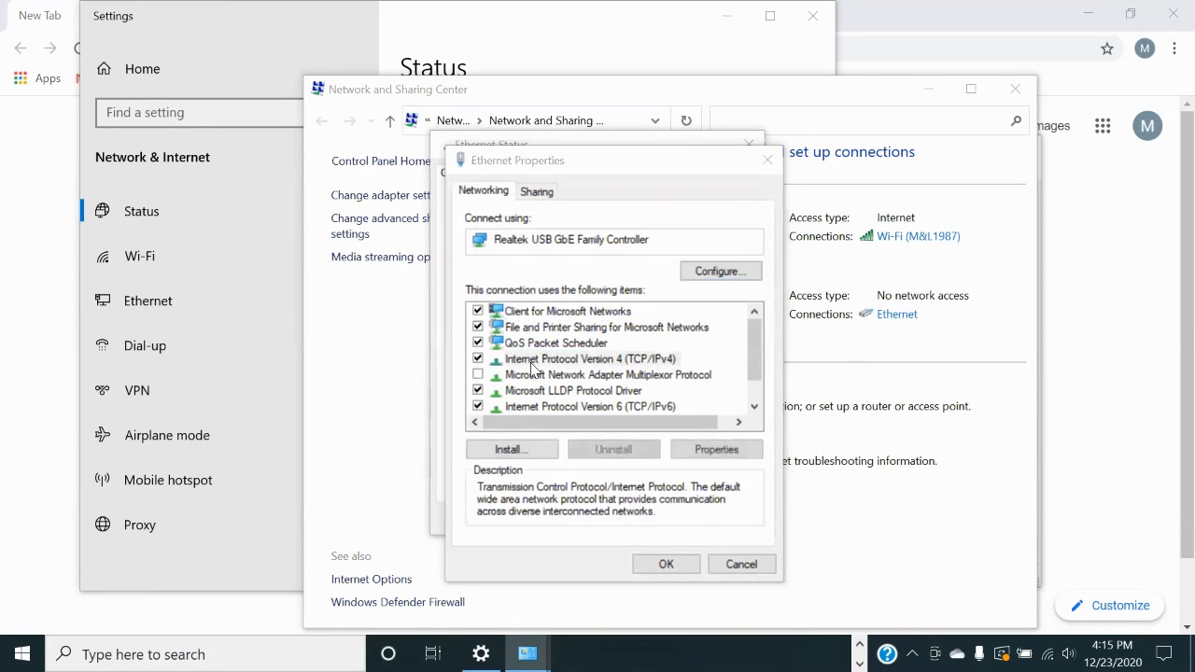
pyautogui.click(511, 349)
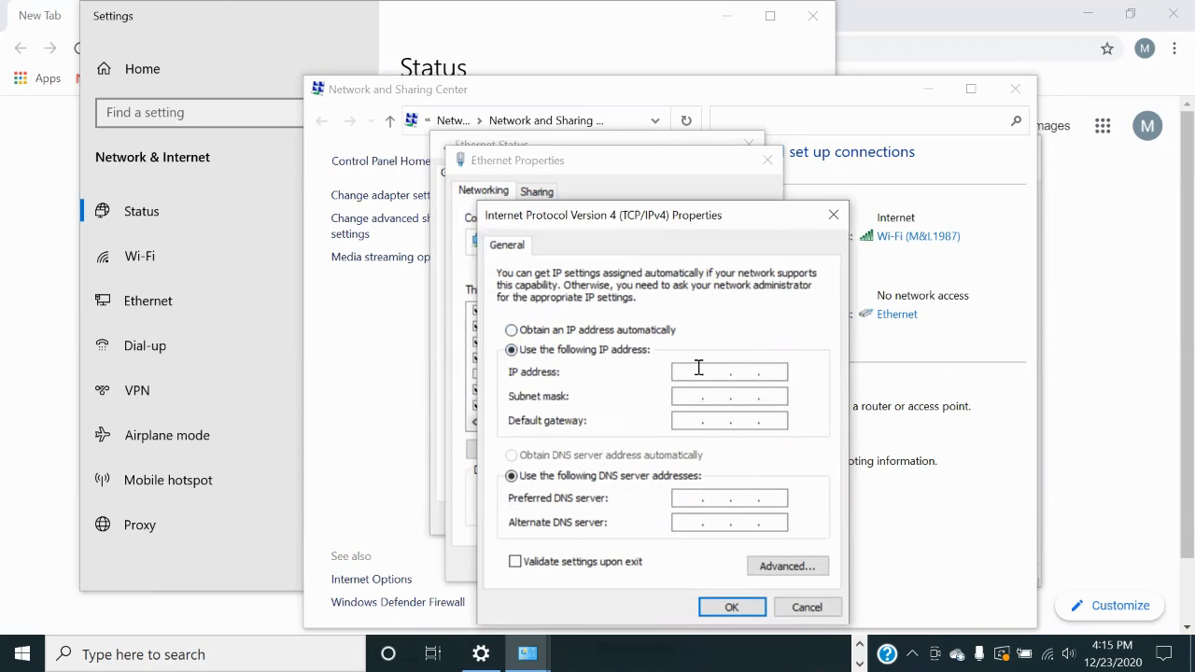
pyautogui.click(929, 90)
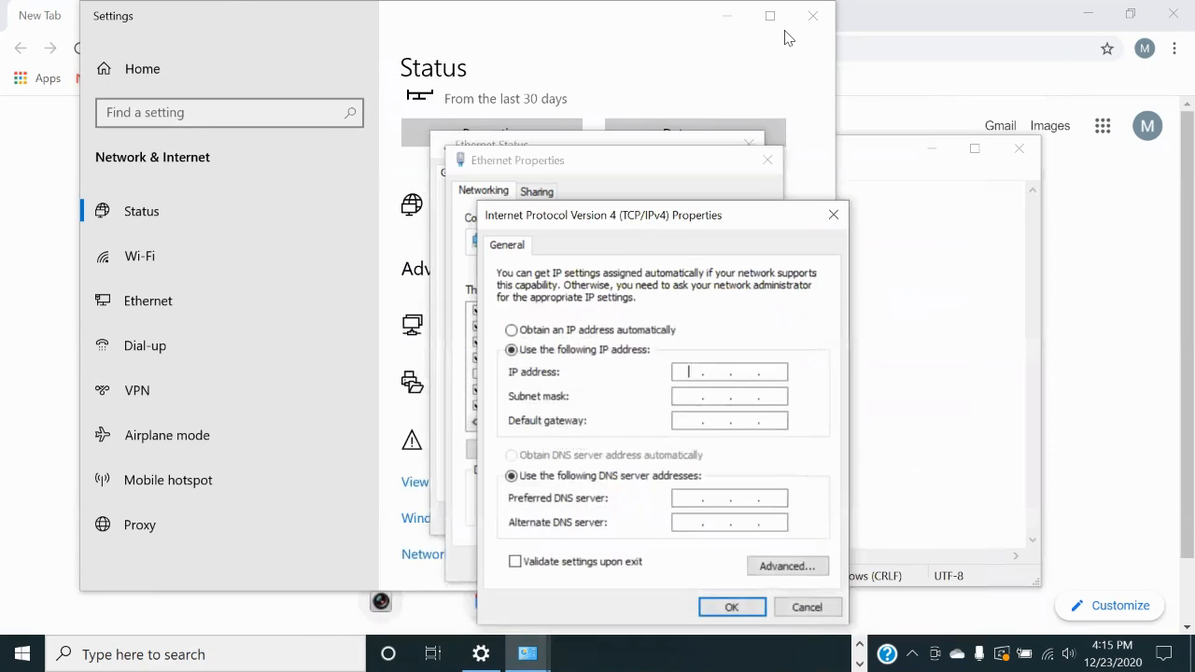
pyautogui.click(727, 16)
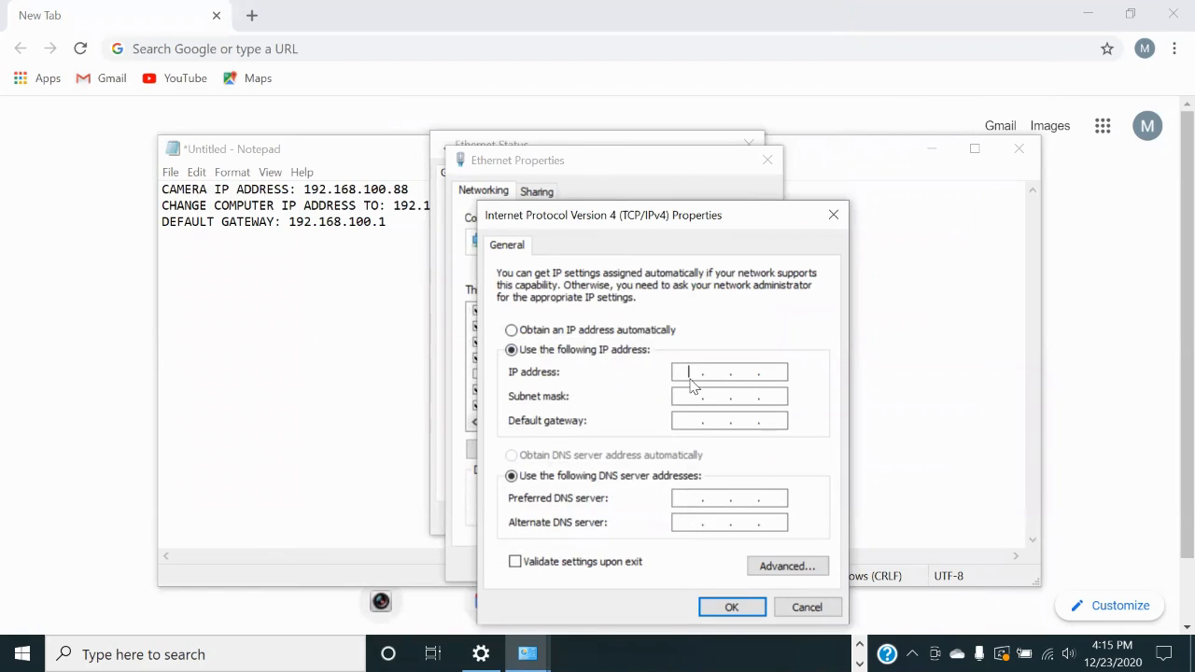
pyautogui.click(620, 162)
pyautogui.write('192 . 168 . 100 . 80')
# Step: Add mask 255.255.255.0 and gateway 192.168.100.1, then apply and close the dialogs
pyautogui.click(697, 395)
pyautogui.click(693, 419)
pyautogui.write('192 . 168 . 100 . 1')
pyautogui.moveTo(680, 368); pyautogui.dragTo(708, 371)
pyautogui.click(708, 425)
pyautogui.click(729, 607)
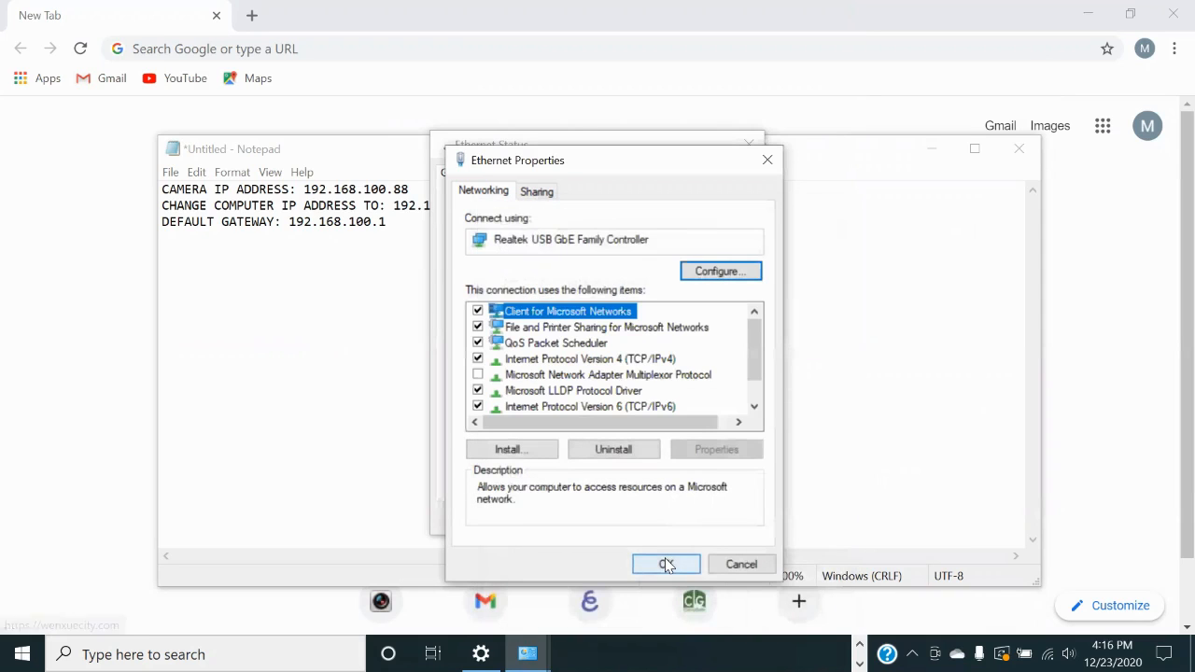
pyautogui.click(667, 565)
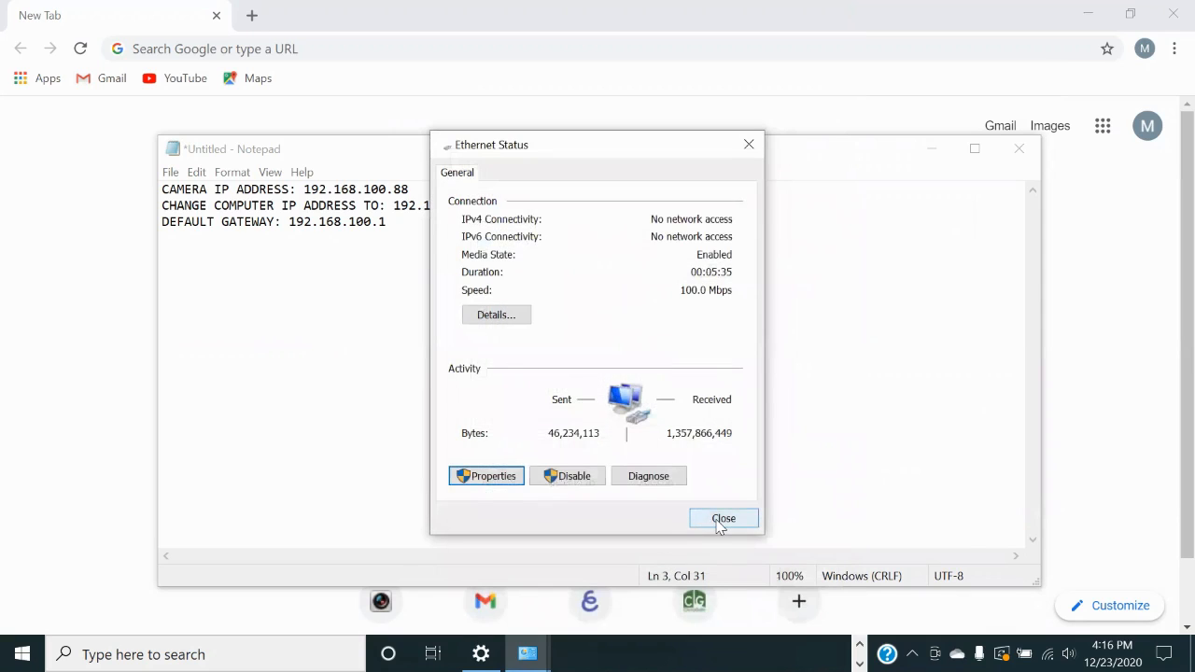
pyautogui.click(720, 519)
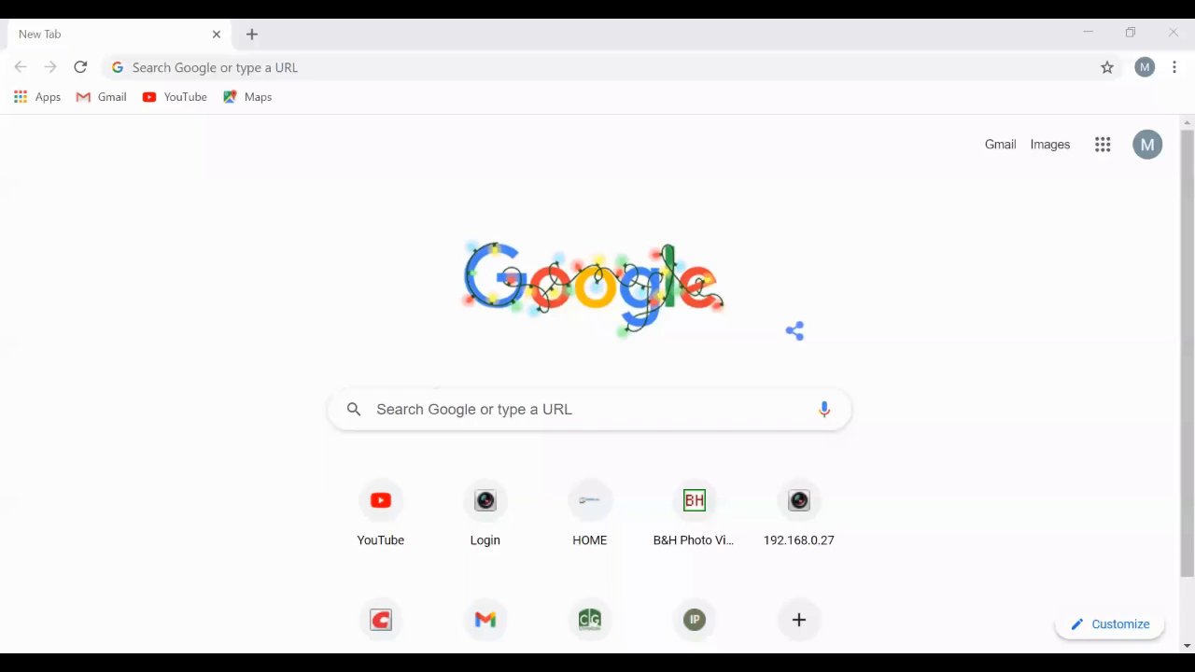
# Step: Load the camera's new address 192.168.100.88 in Chrome
pyautogui.click(200, 64)
pyautogui.write('192.')
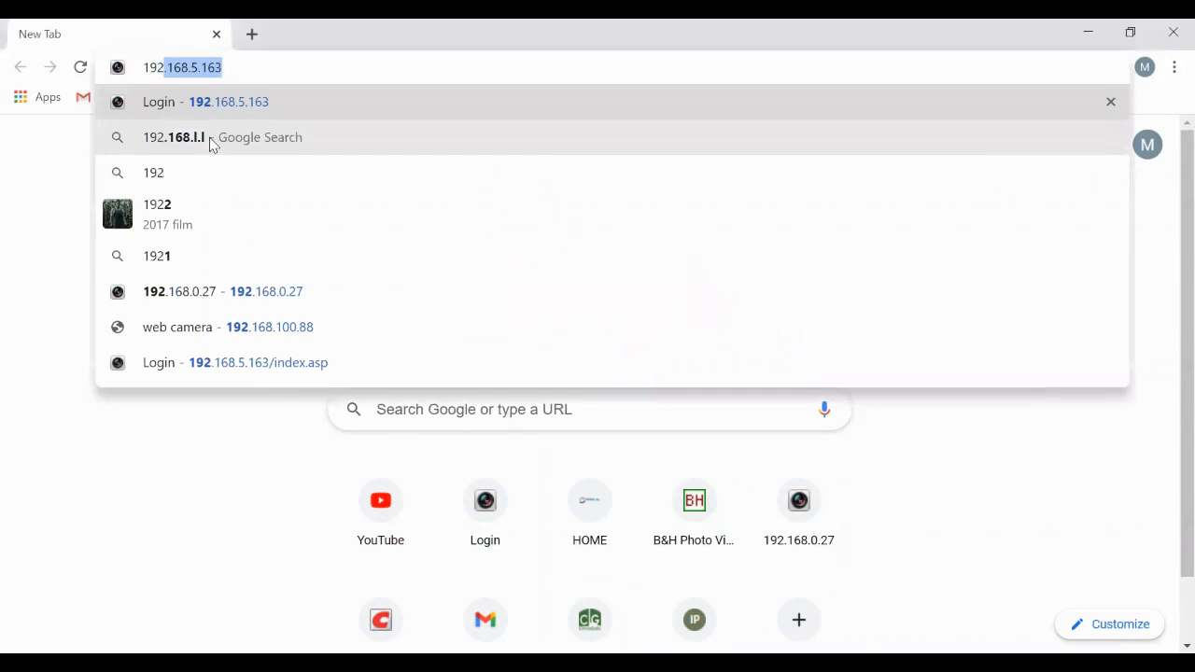
pyautogui.write('168.100')
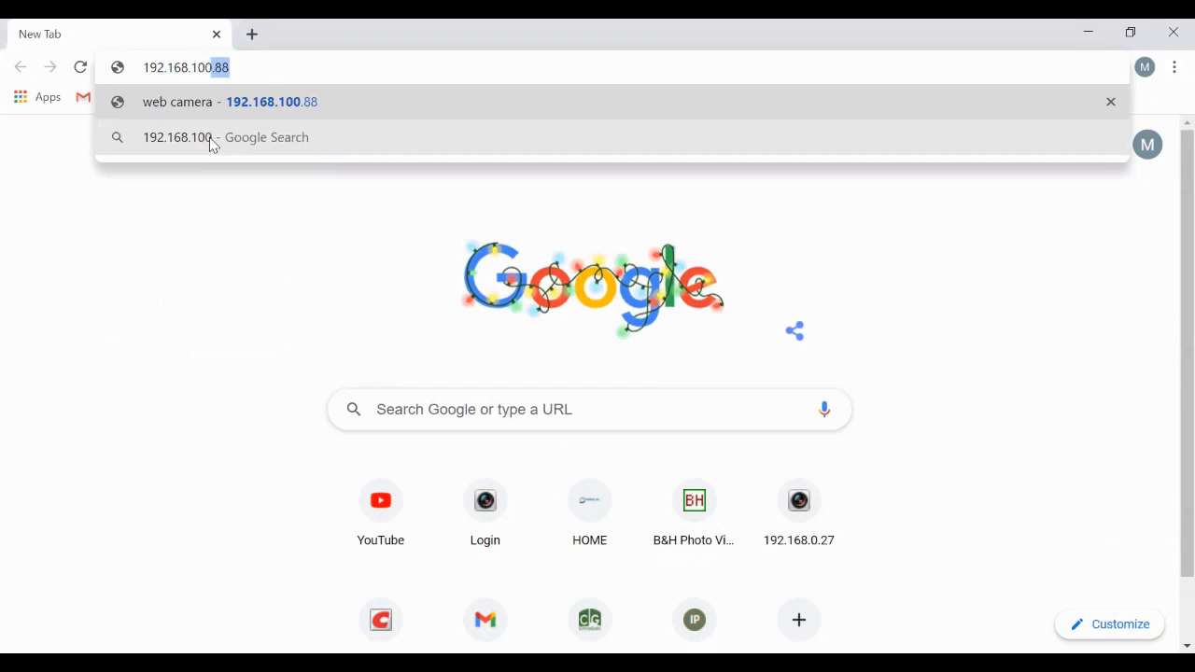
pyautogui.write('.88')
pyautogui.press('Return')
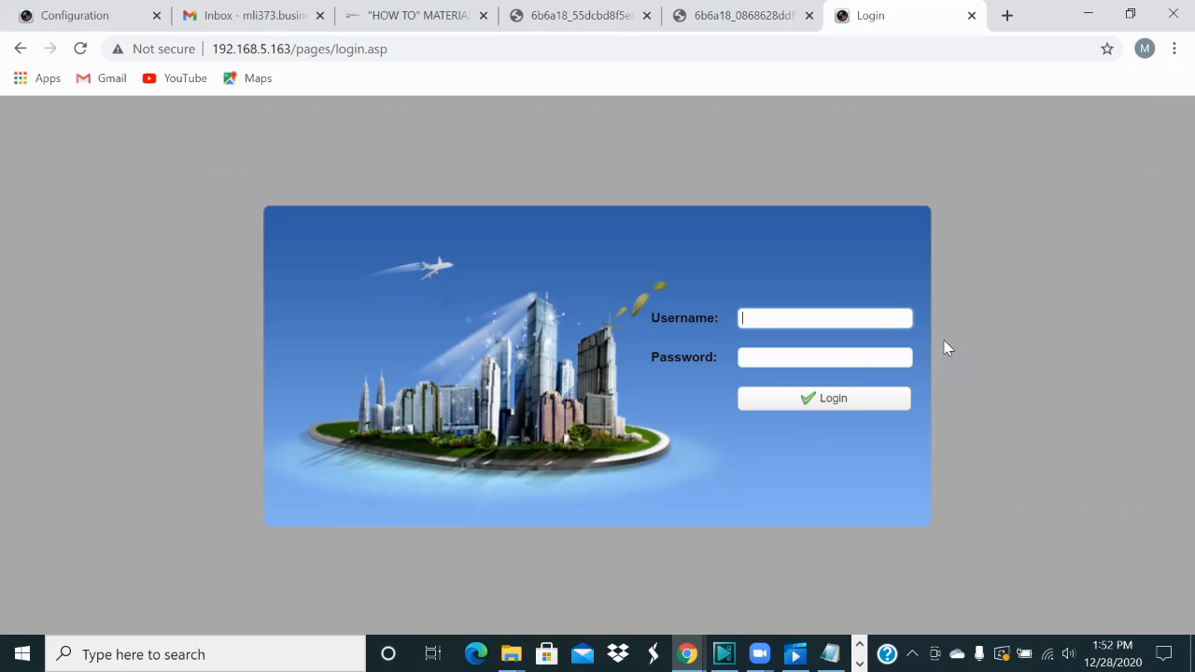
# Step: Sign in with the admin credentials and open Configuration's Ethernet page under Network Configure
pyautogui.write('admin')
pyautogui.press('Tab')
pyautogui.write('adm')
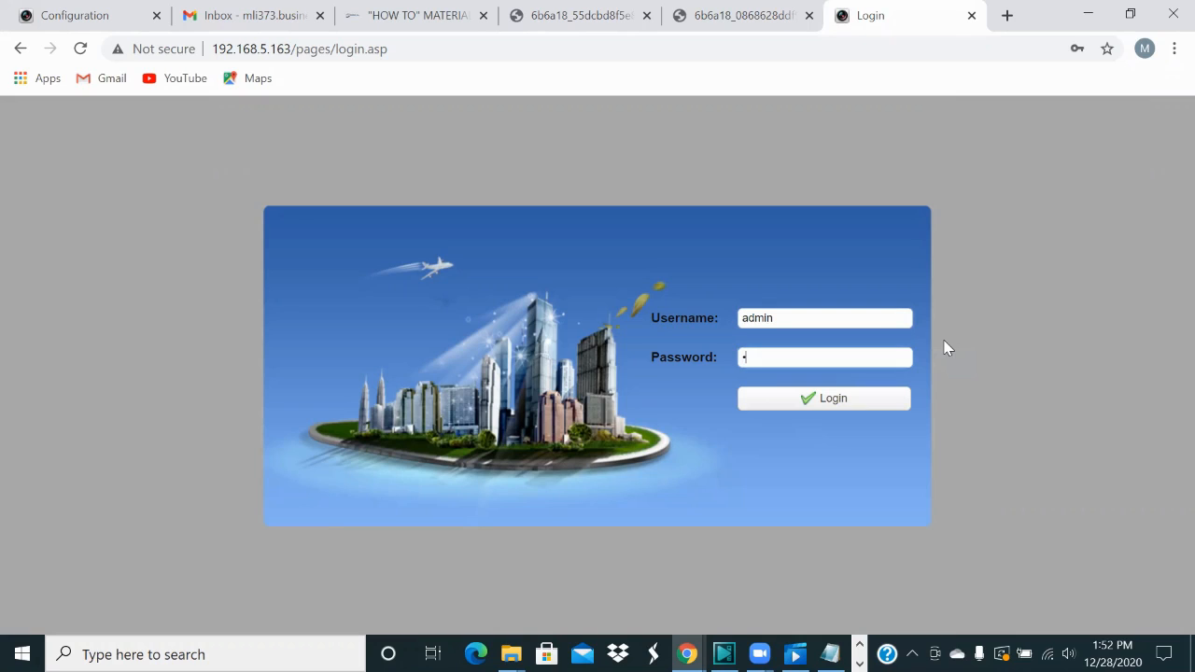
pyautogui.write('in')
pyautogui.press('Return')
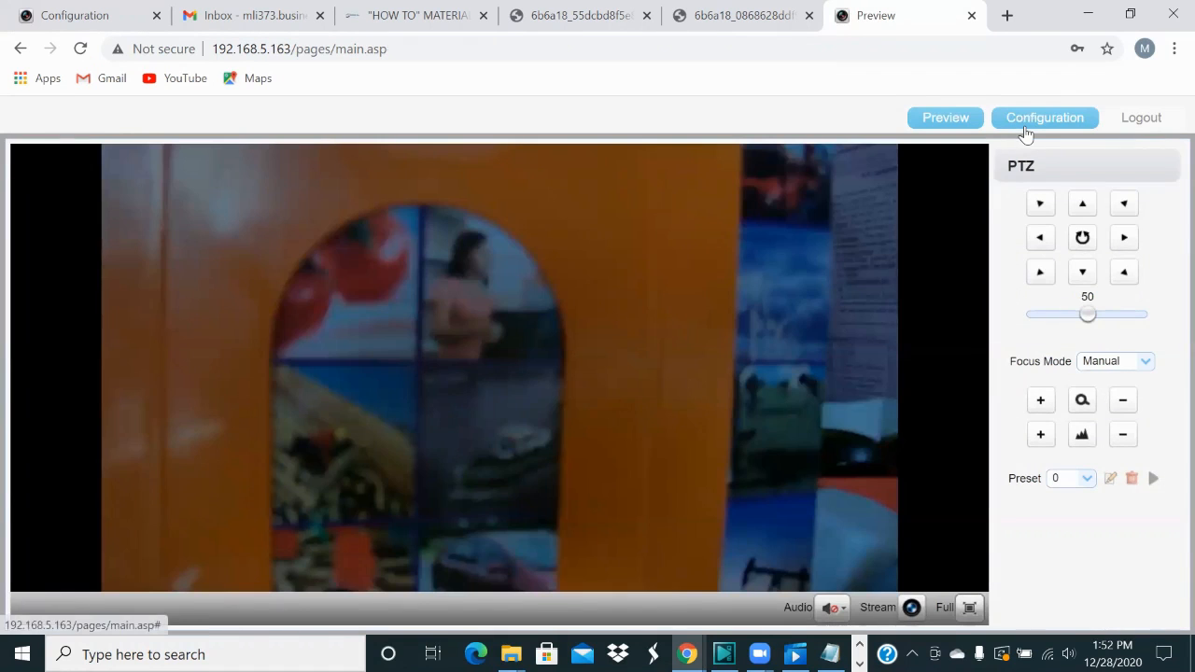
pyautogui.click(1026, 131)
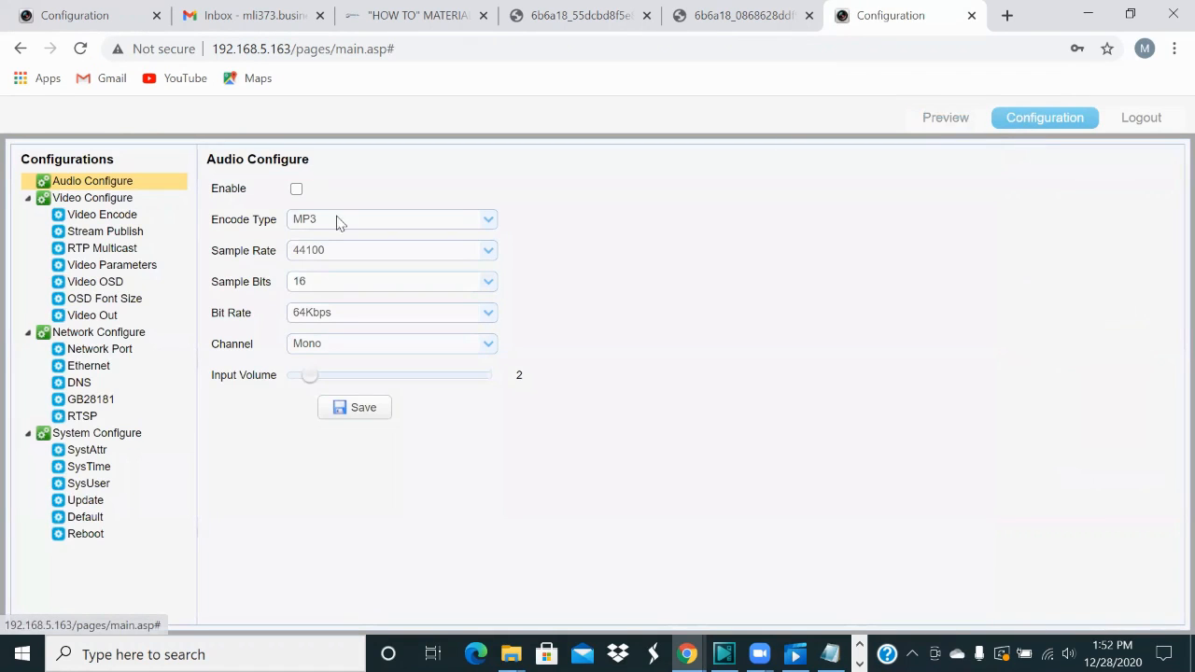
pyautogui.click(121, 370)
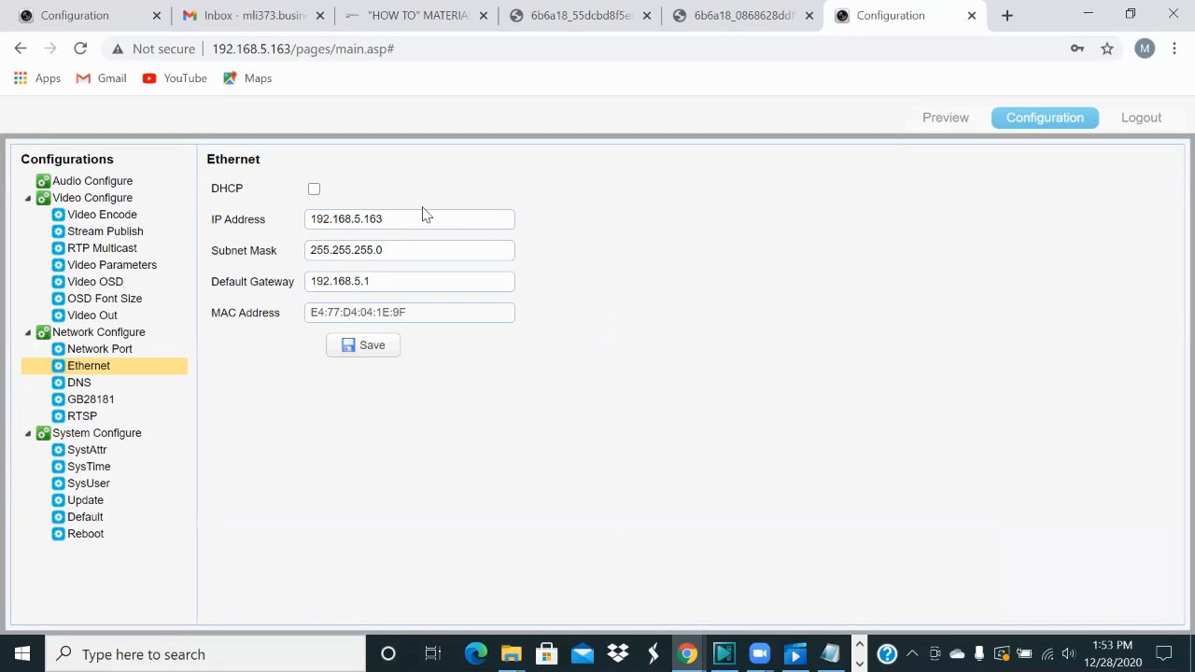
# Step: Replace the camera's Ethernet IP address with 192.168.0.121
pyautogui.doubleClick(398, 222)
pyautogui.press('BackSpace')
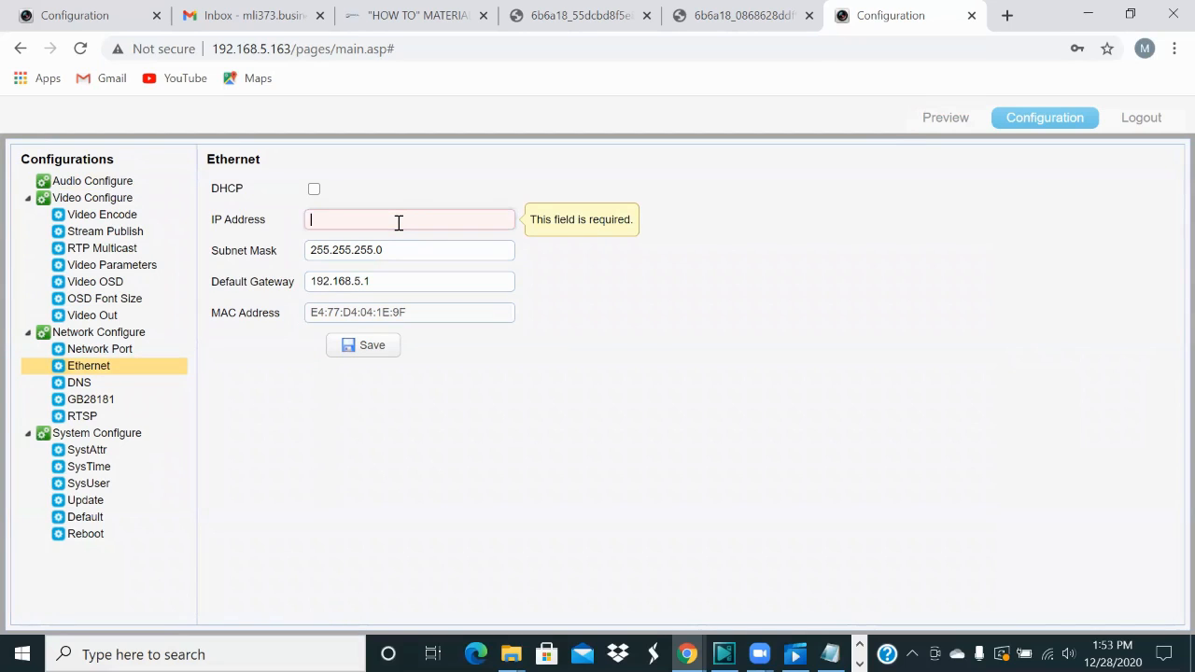
pyautogui.write('19')
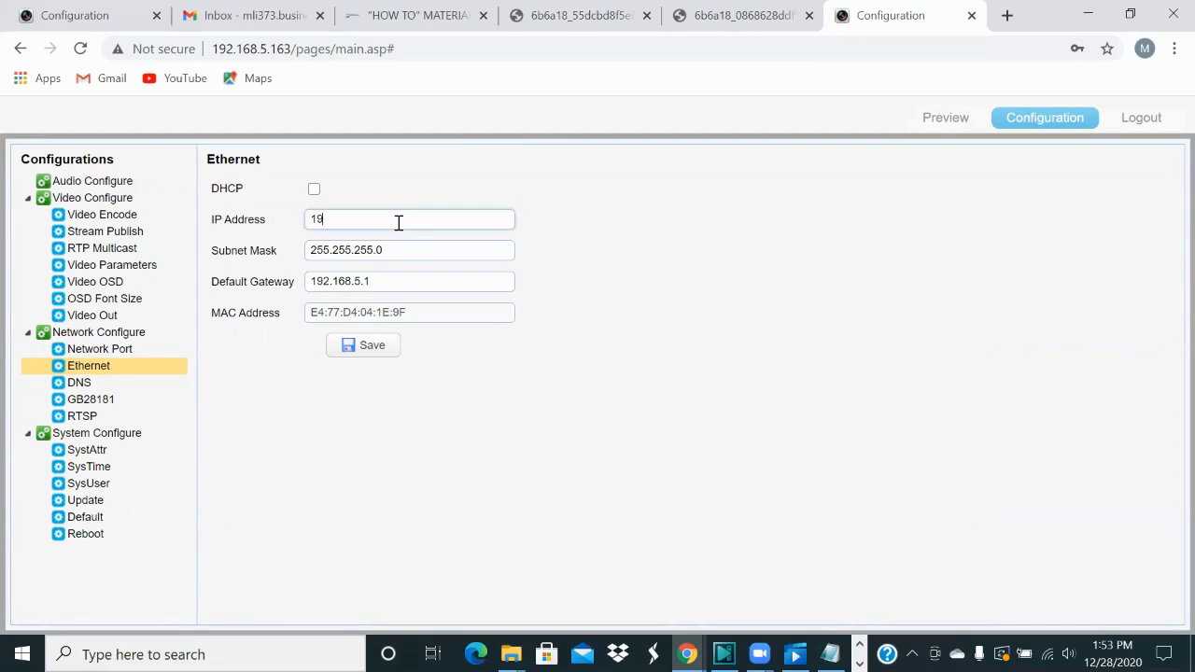
pyautogui.write('2.168.0.')
pyautogui.write('121')
# Step: Change the default gateway to 192.168.0.1 and save the Ethernet settings
pyautogui.click(377, 276)
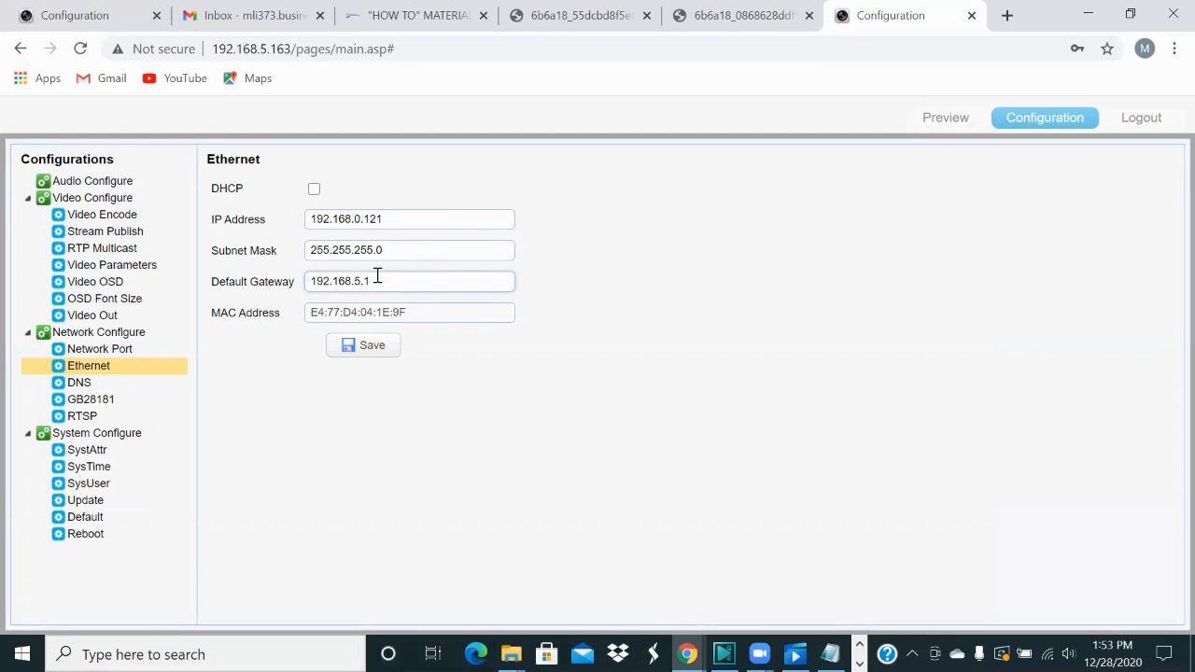
pyautogui.press('BackSpace')
pyautogui.press('BackSpace')
pyautogui.press('BackSpace')
pyautogui.write('0.1')
pyautogui.moveTo(311, 221); pyautogui.dragTo(367, 221)
pyautogui.click(332, 282)
pyautogui.moveTo(311, 280); pyautogui.dragTo(365, 281)
pyautogui.click(550, 315)
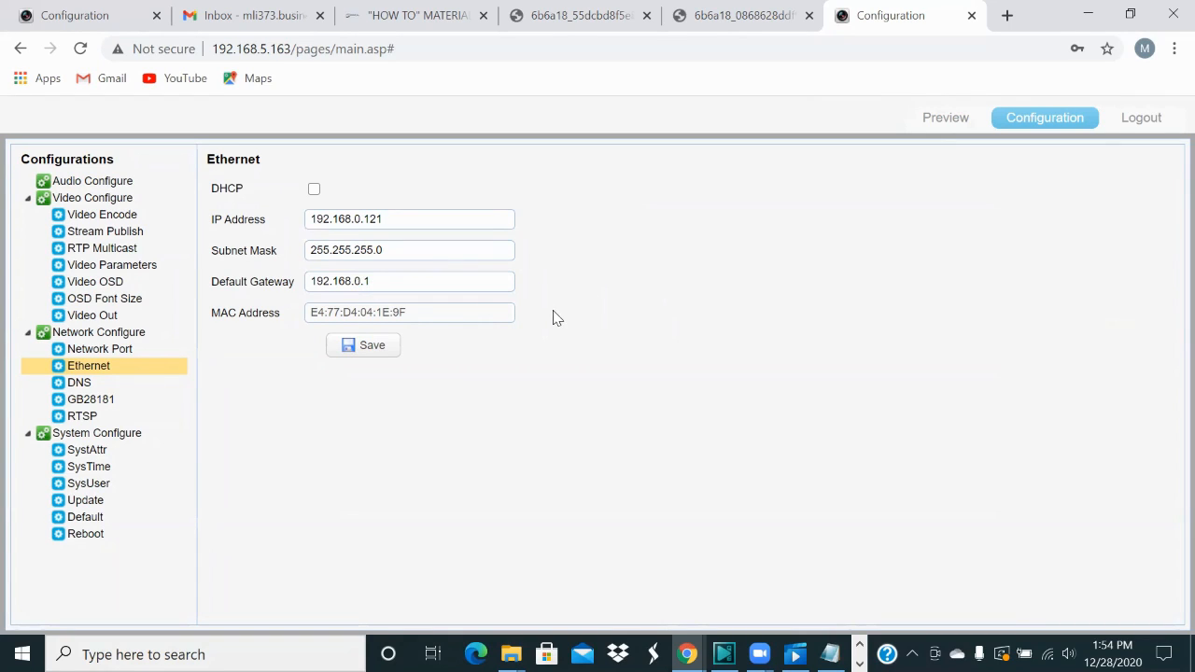
pyautogui.click(388, 353)
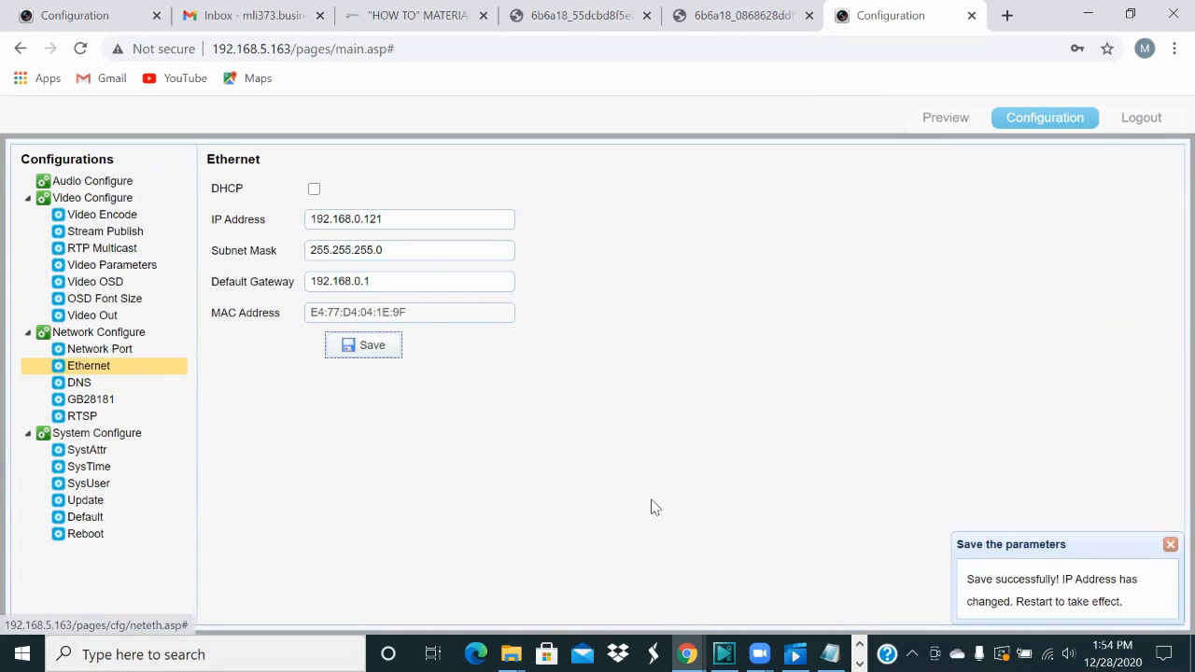
# Step: Reboot the camera from System Configure, confirming the restart and dismissing the Tips notice
pyautogui.click(104, 539)
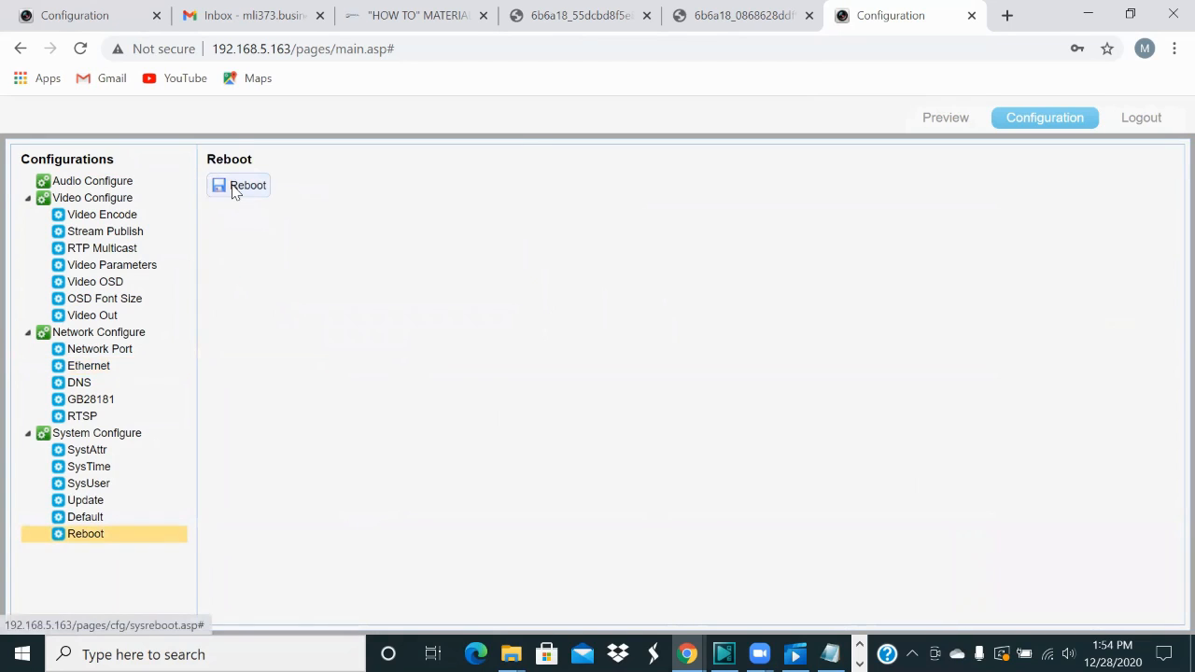
pyautogui.click(235, 187)
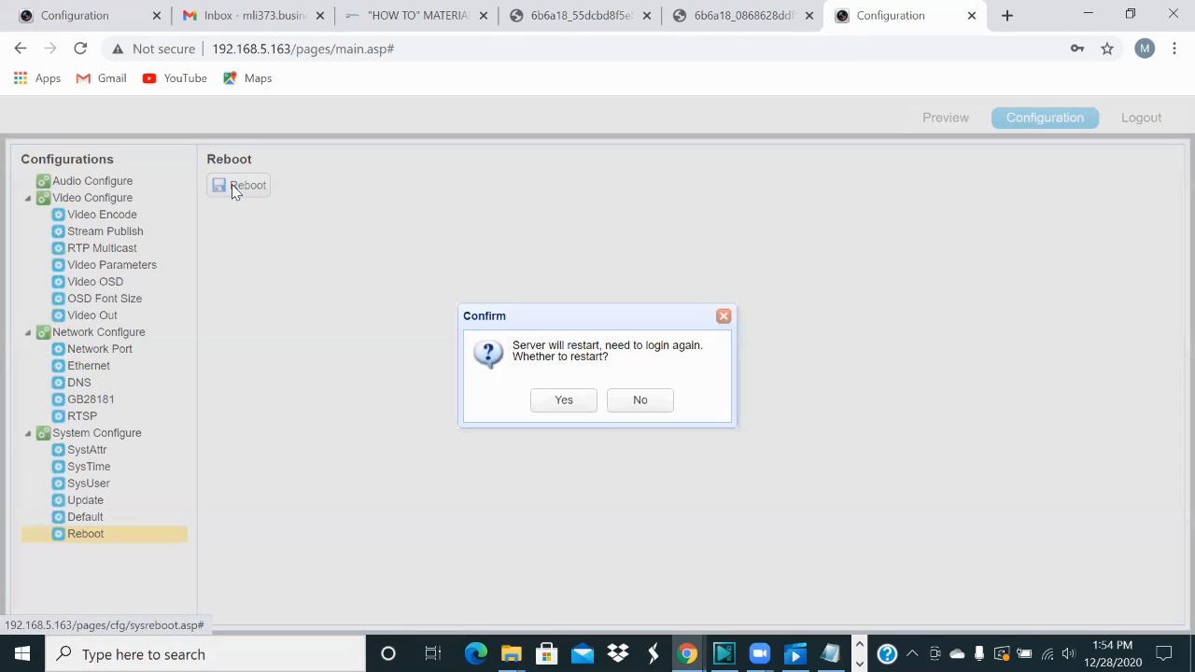
pyautogui.click(562, 402)
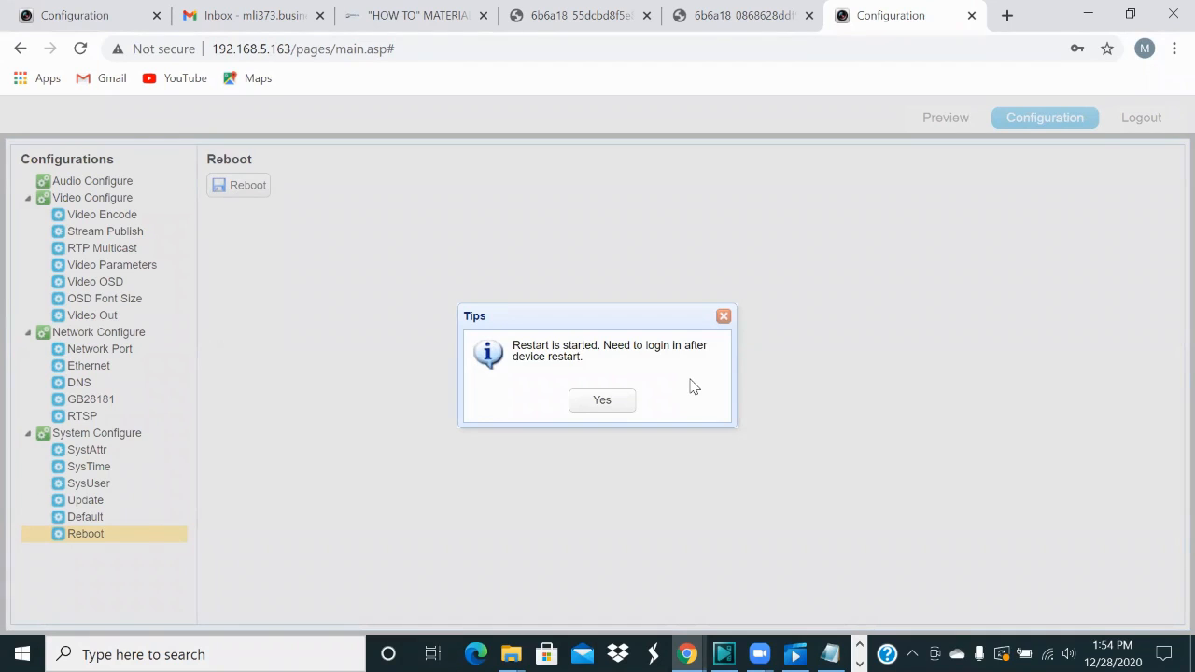
pyautogui.click(603, 402)
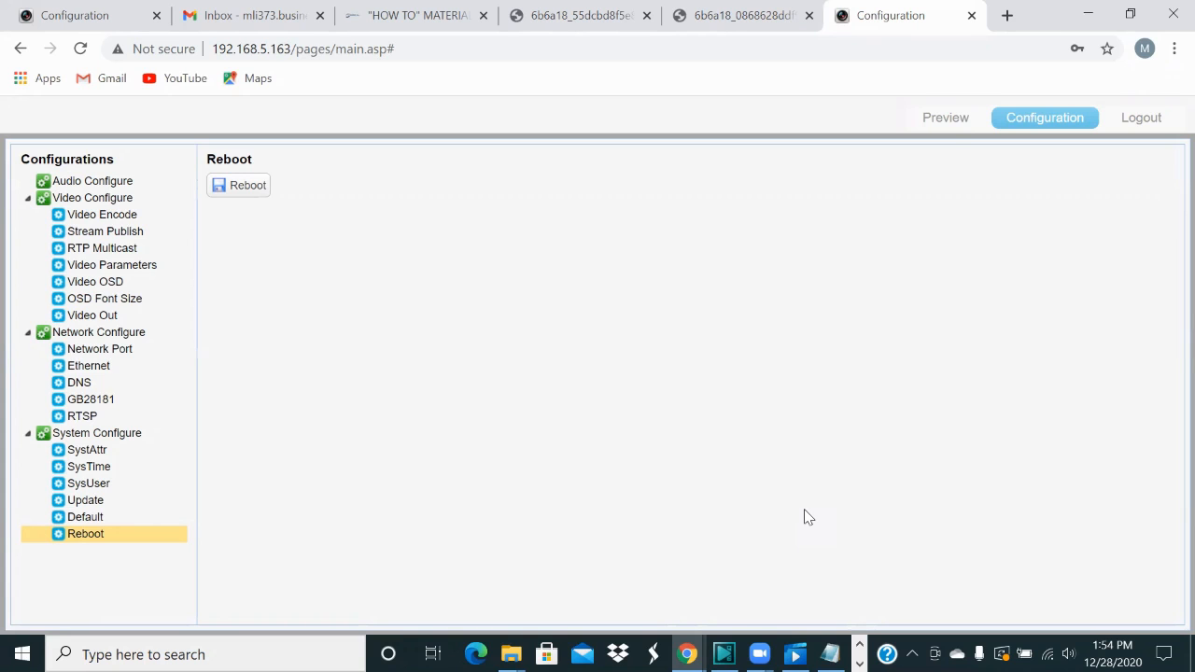
# Step: Load the camera's page at 192.168.0.121 in a new browser tab
pyautogui.click(1008, 15)
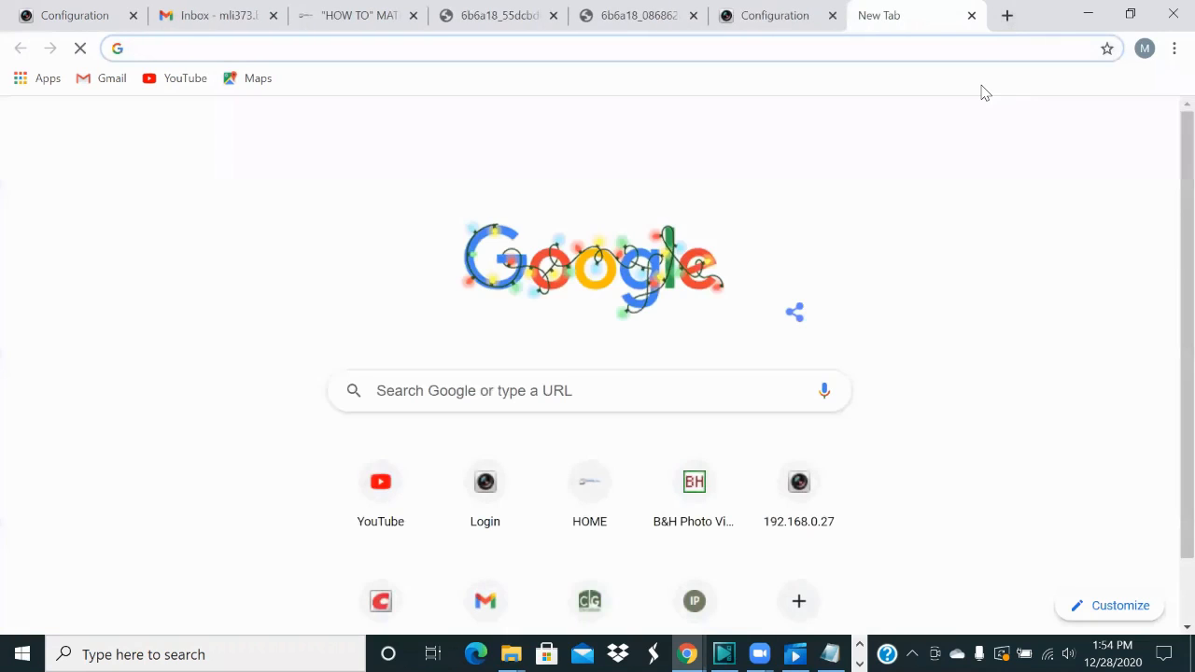
pyautogui.write('192.168')
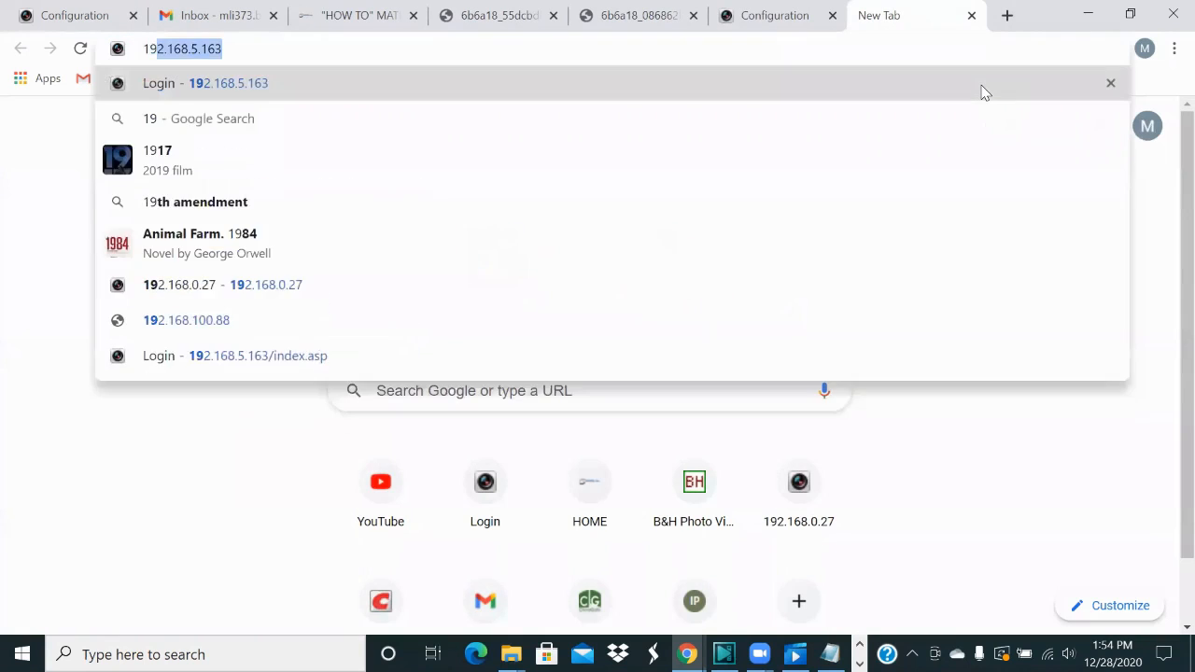
pyautogui.write('.0.121')
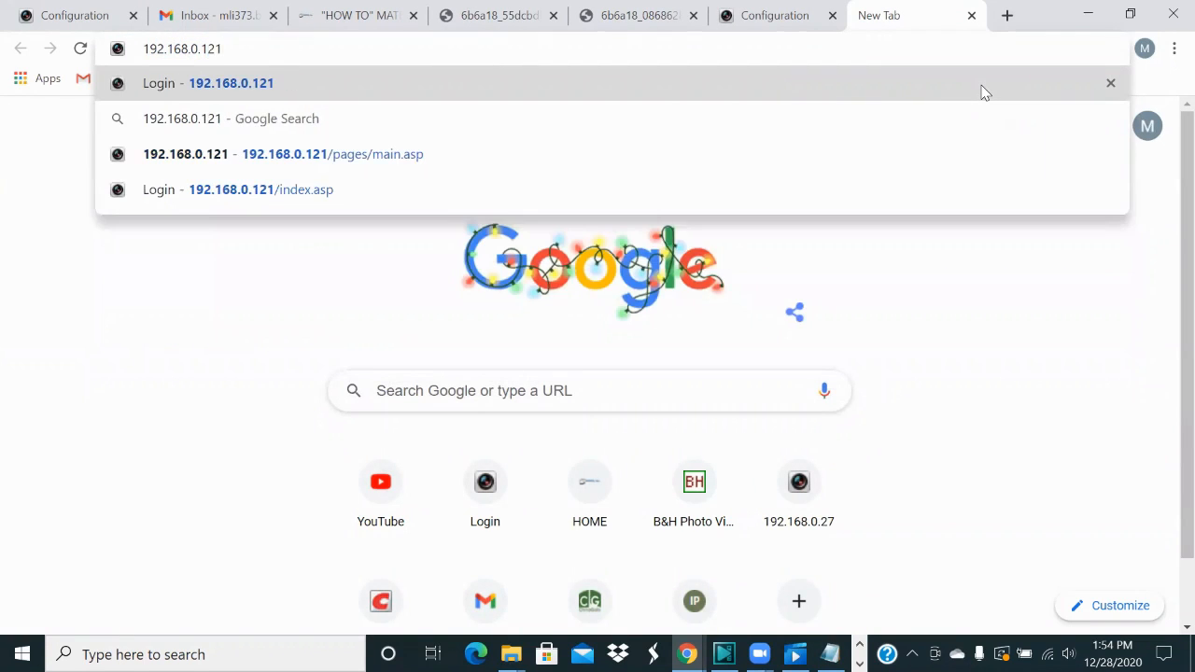
pyautogui.press('Return')
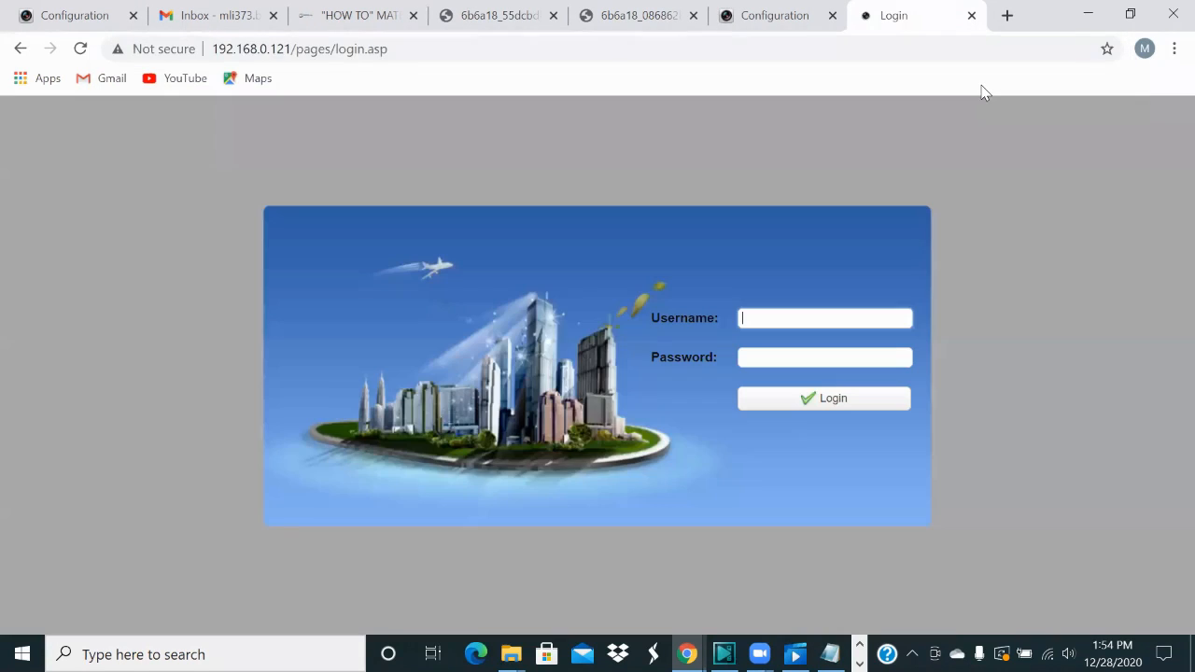
# Step: Sign in with the camera's username and password and show the Network Port configuration
pyautogui.write('admin')
pyautogui.press('Tab')
pyautogui.write('admin')
pyautogui.press('Return')
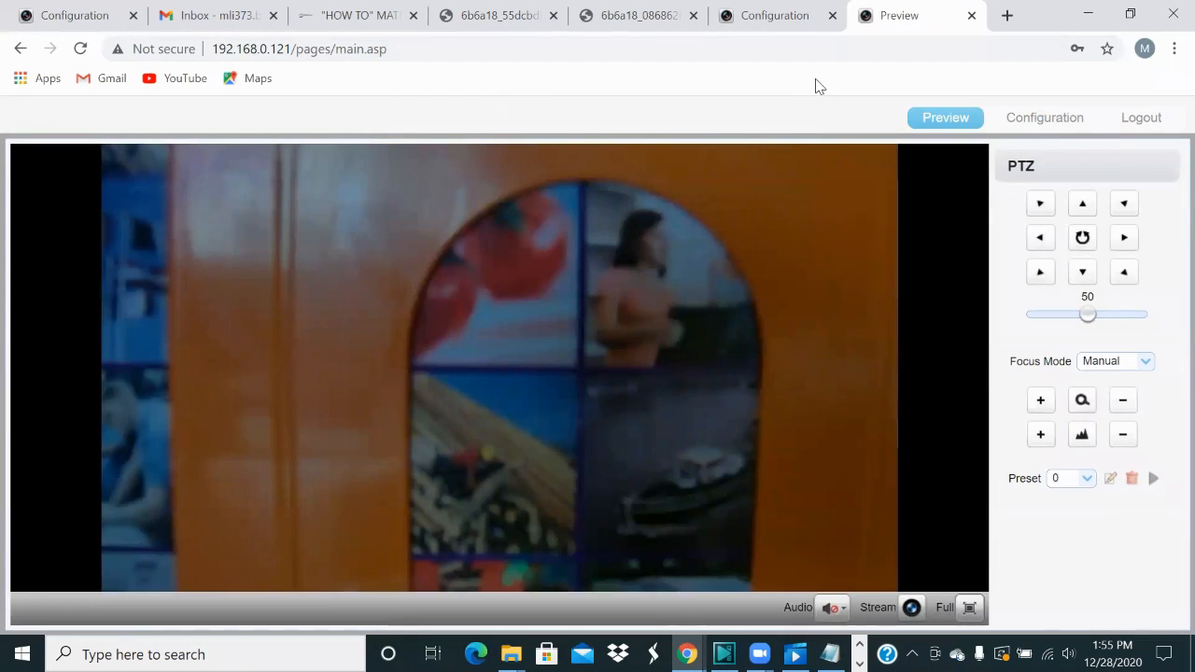
pyautogui.click(1006, 117)
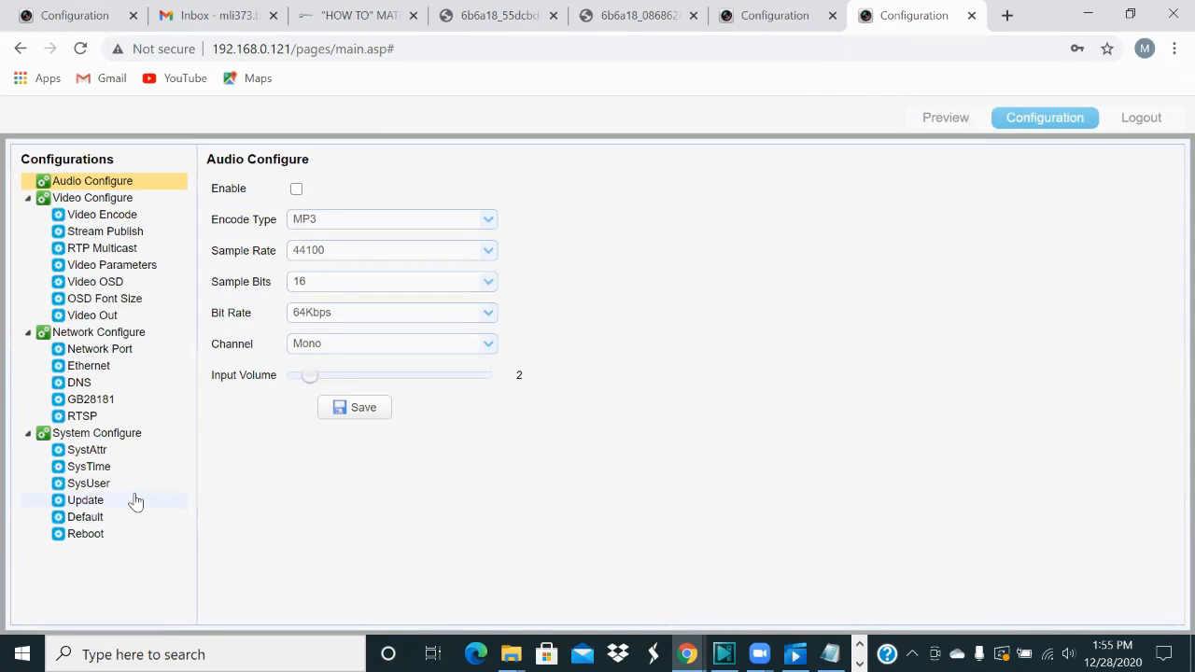
pyautogui.click(115, 356)
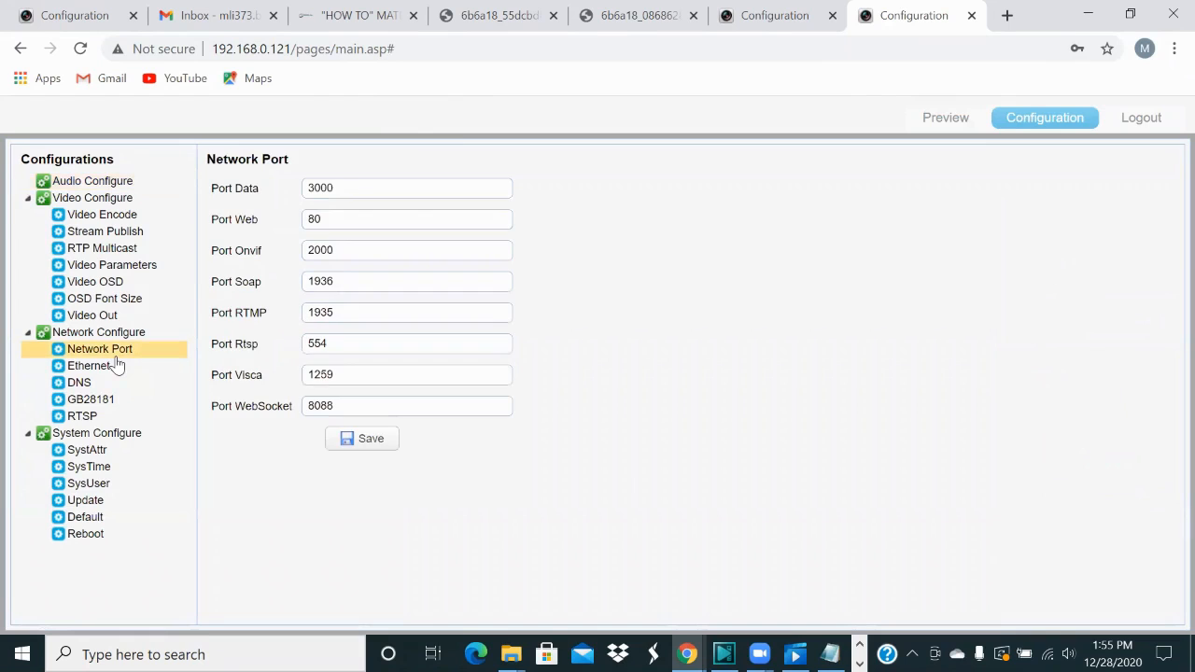